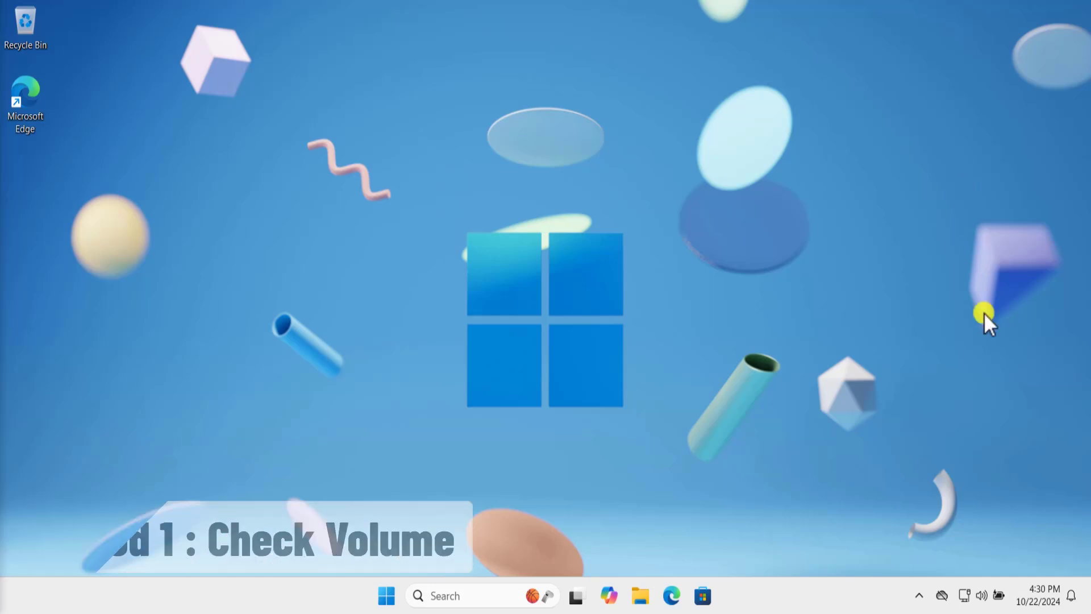
- Mute and then unmute the system volume from quick settings
left_click(984, 593)
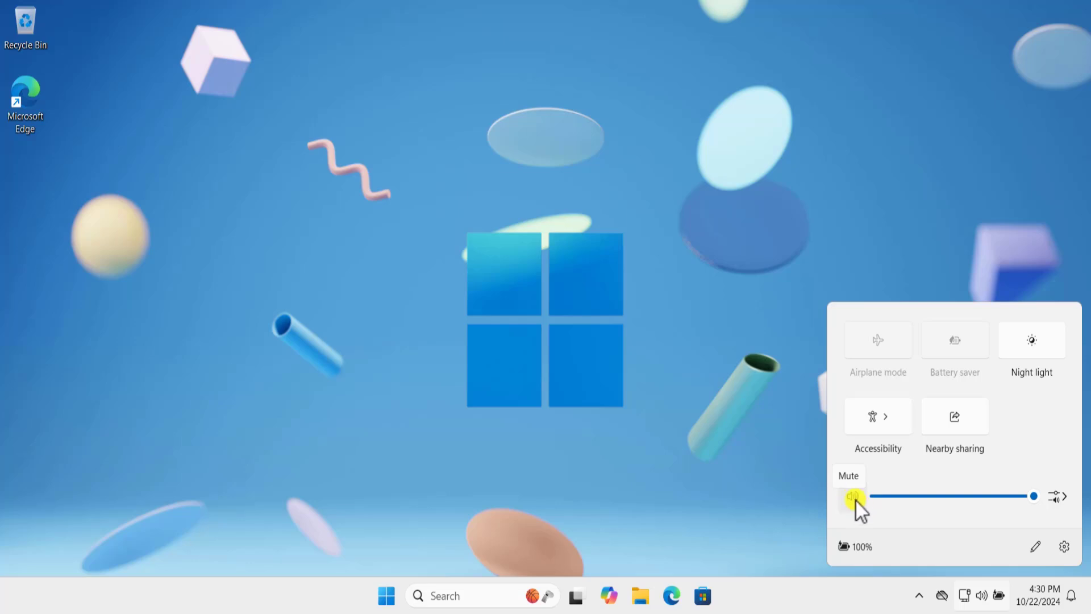
left_click(854, 498)
left_click(852, 499)
left_click(978, 120)
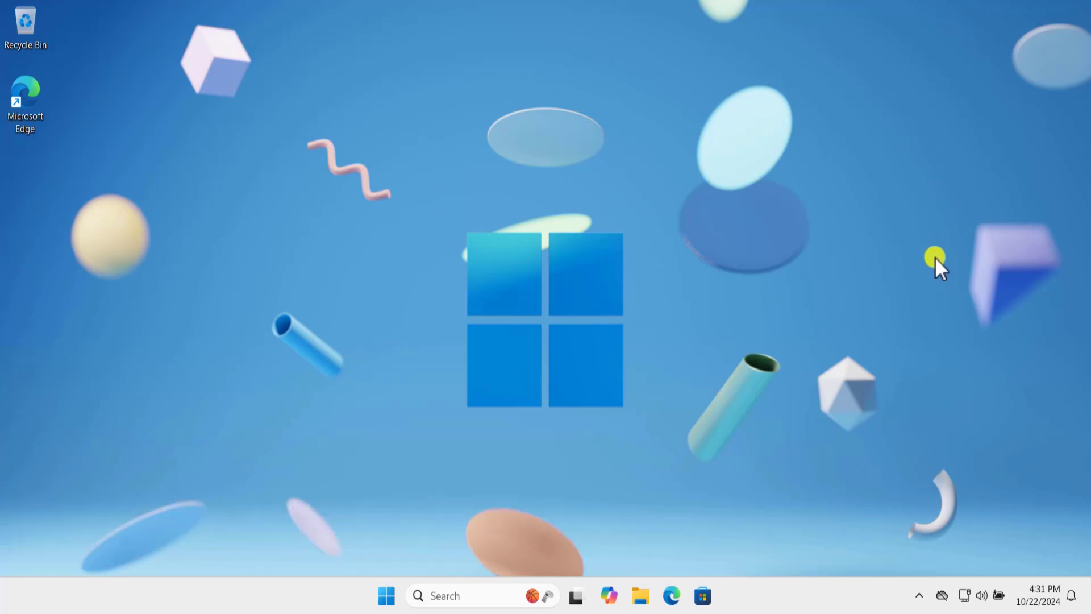
- Bring up the sound output device list with Ctrl+Win+V, then dismiss it
key("ctrl")
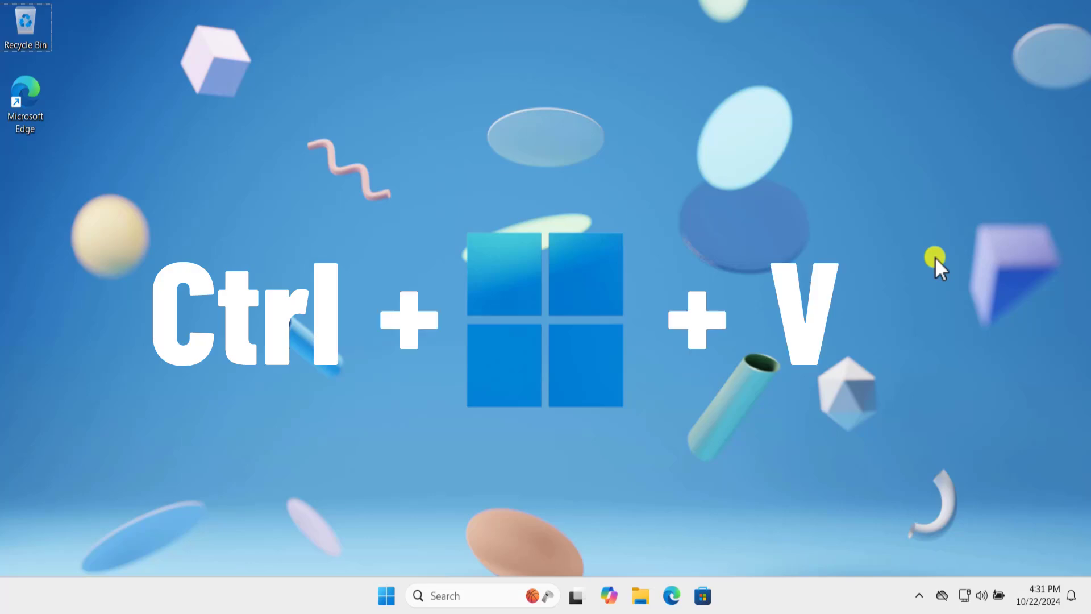
key("ctrl+super+v")
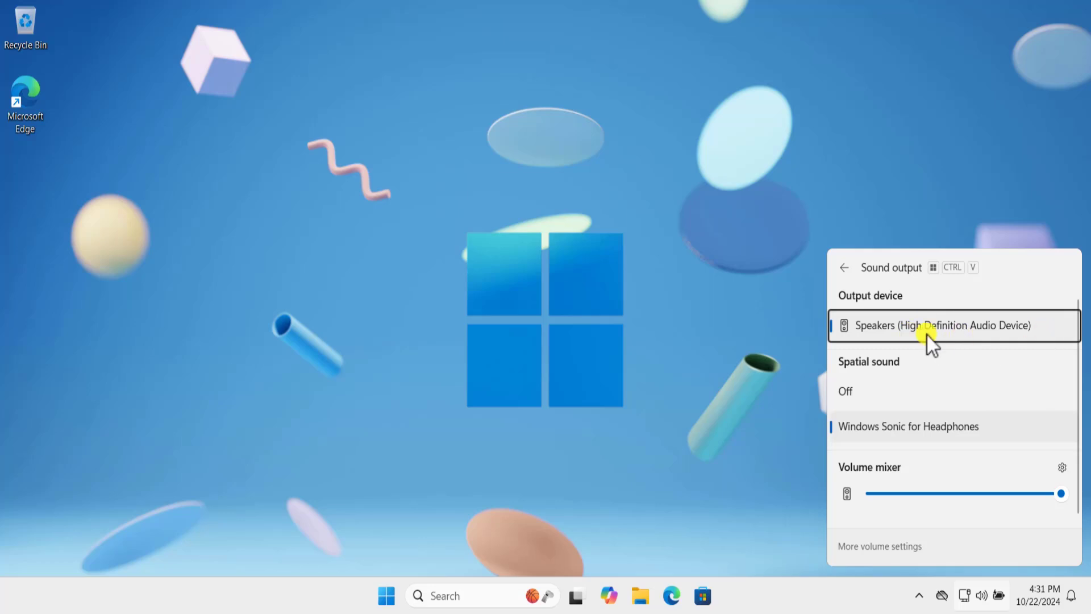
left_click(818, 193)
- Visit System > Sound settings, start and cancel adding an output device, then close Settings
left_click(385, 595)
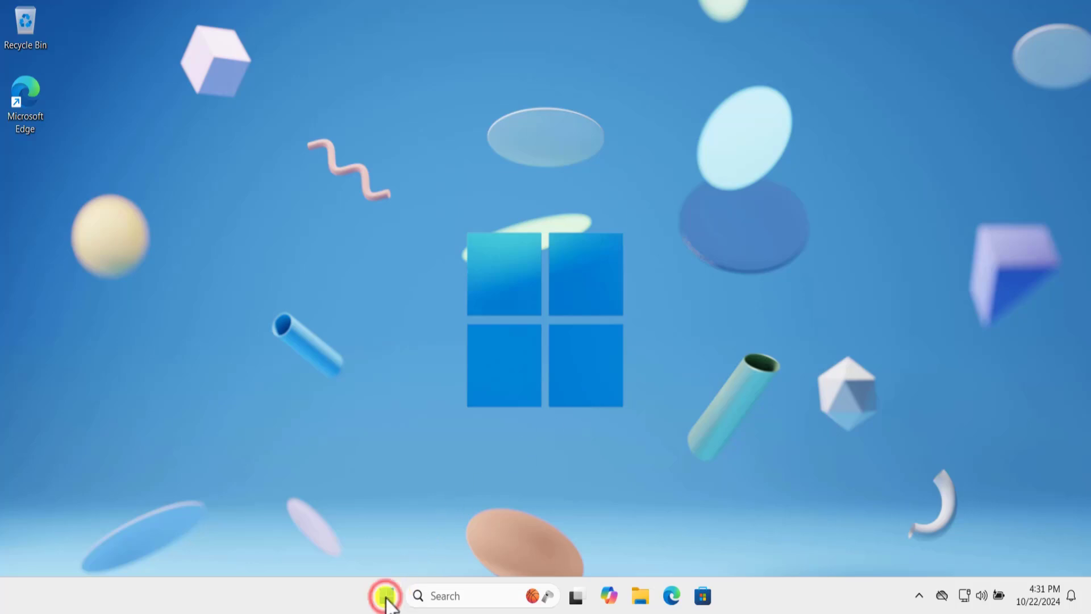
left_click(718, 171)
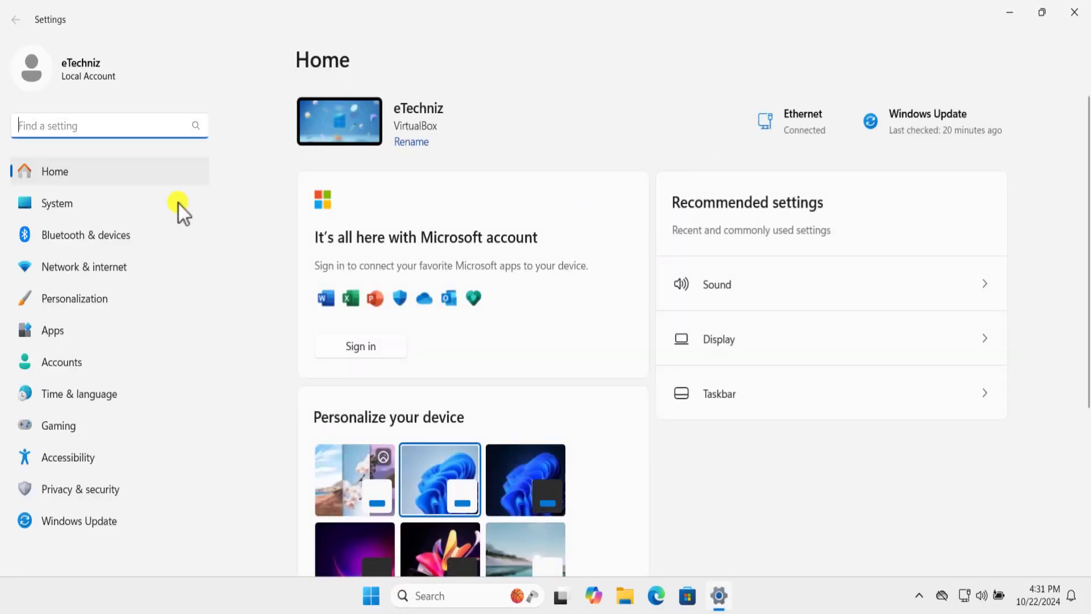
left_click(133, 204)
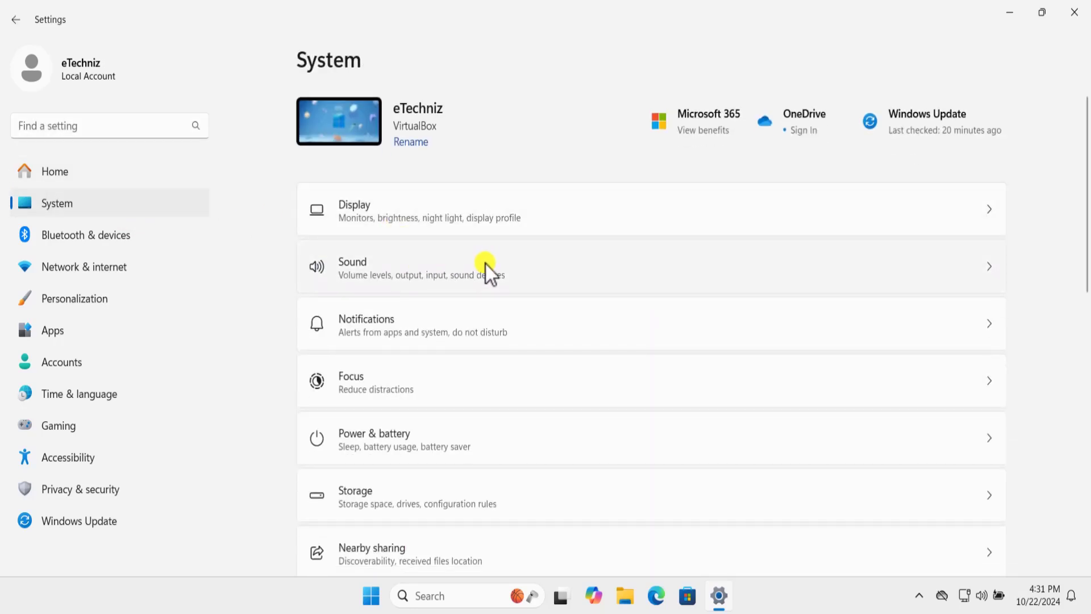
left_click(486, 263)
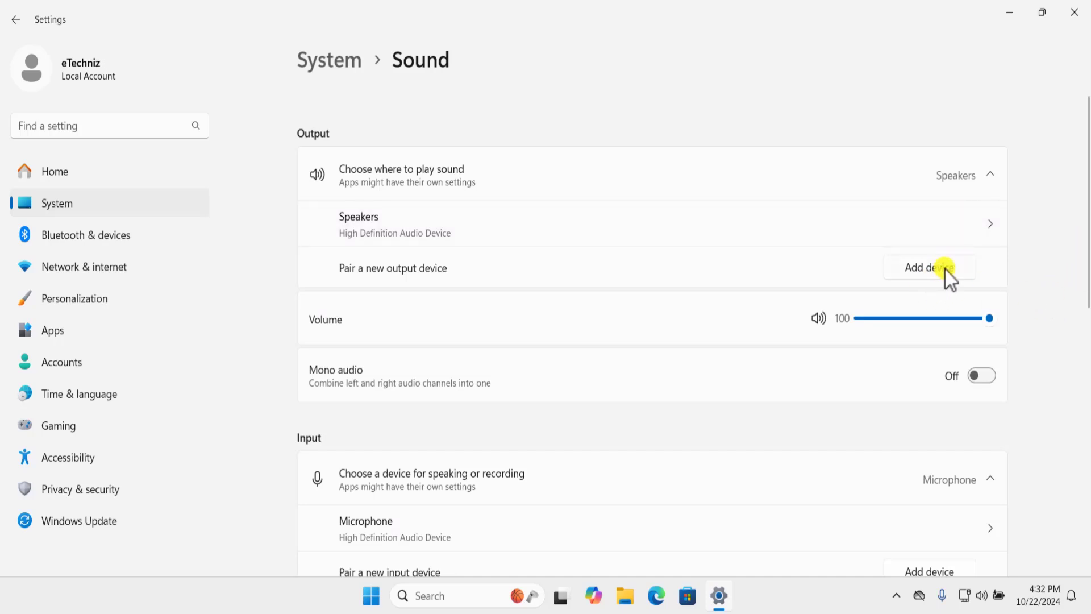
left_click(958, 275)
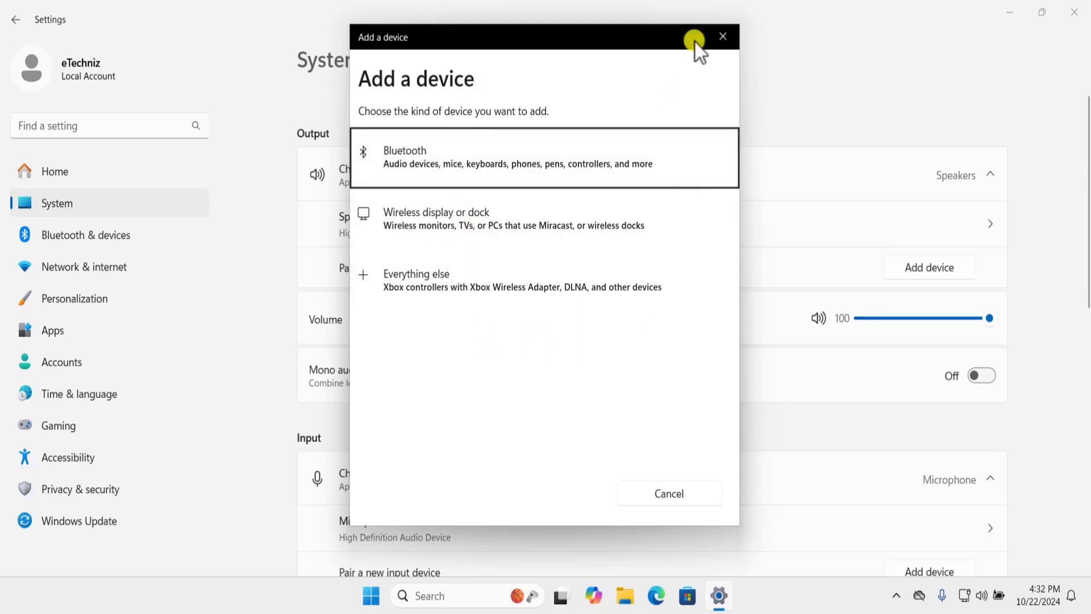
left_click(724, 37)
scroll(1048, 275, "down", 4)
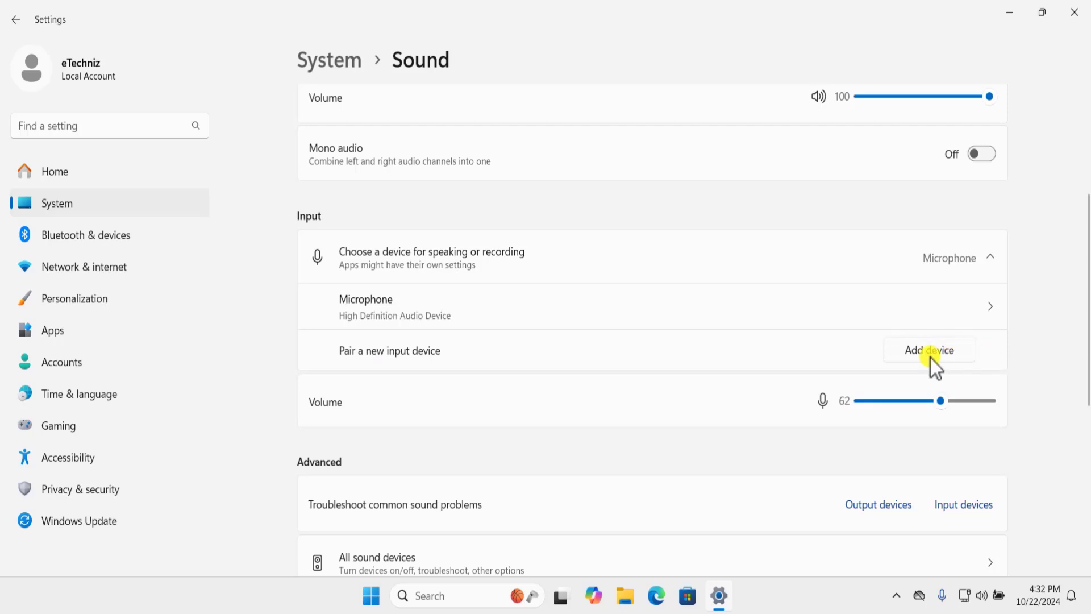
left_click(1074, 11)
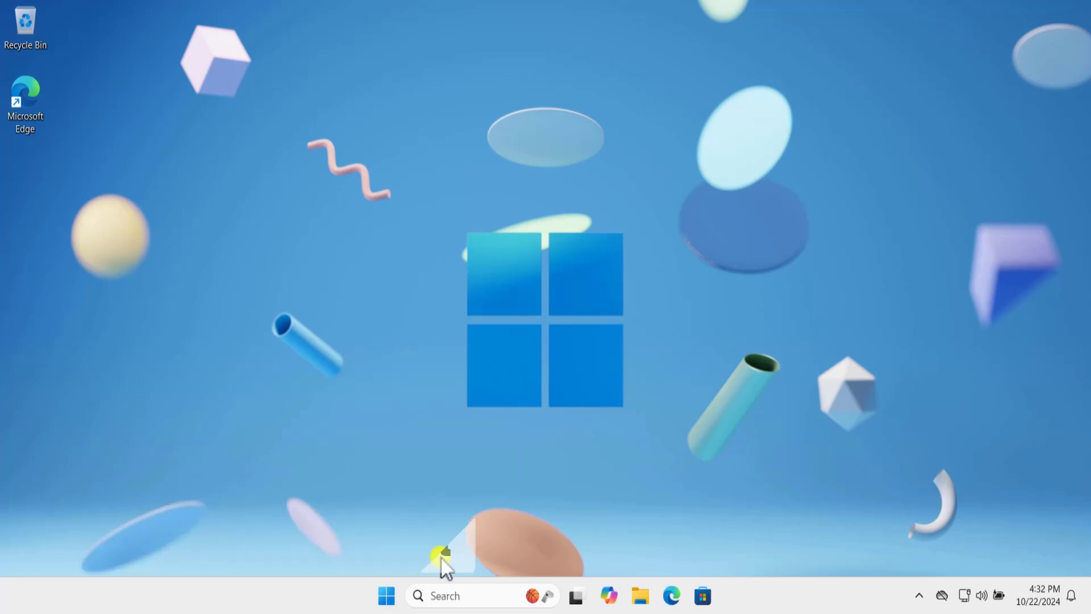
- Reopen System settings and show the list of other troubleshooters
left_click(386, 595)
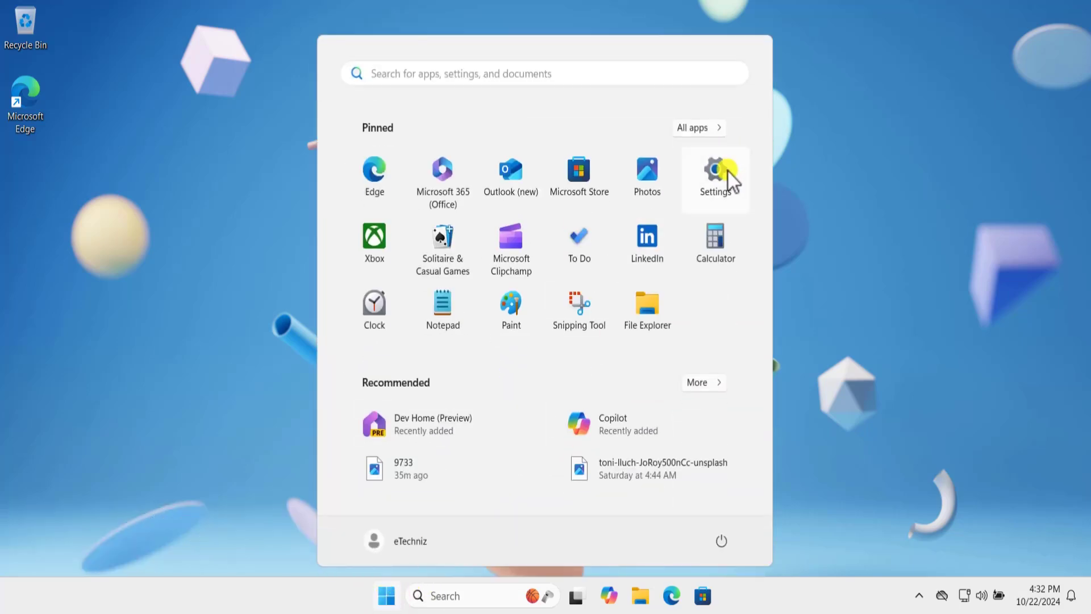
left_click(728, 171)
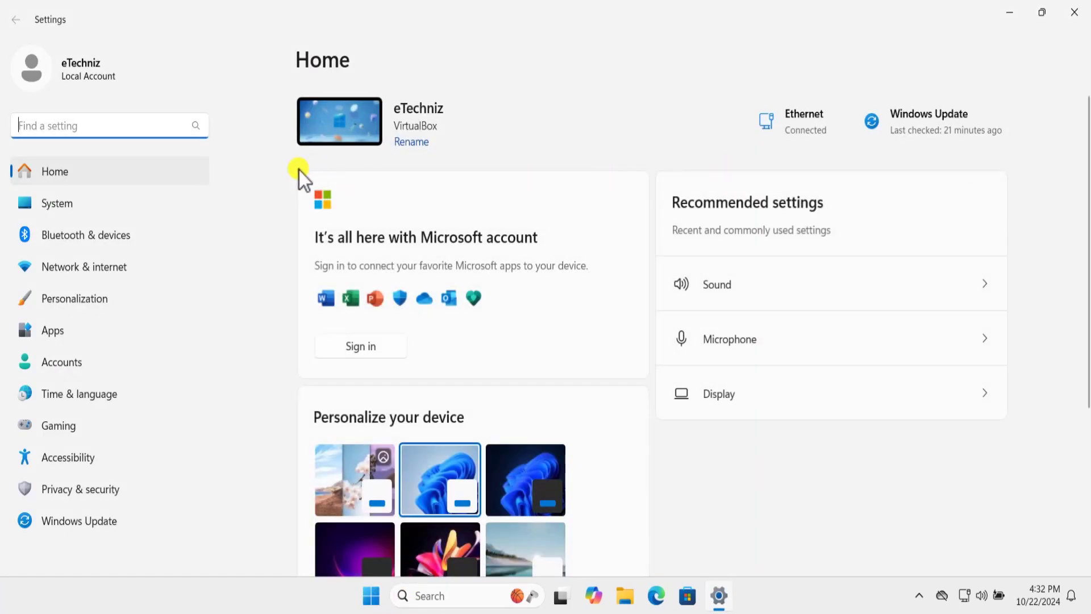
left_click(148, 201)
scroll(438, 175, "down", 7)
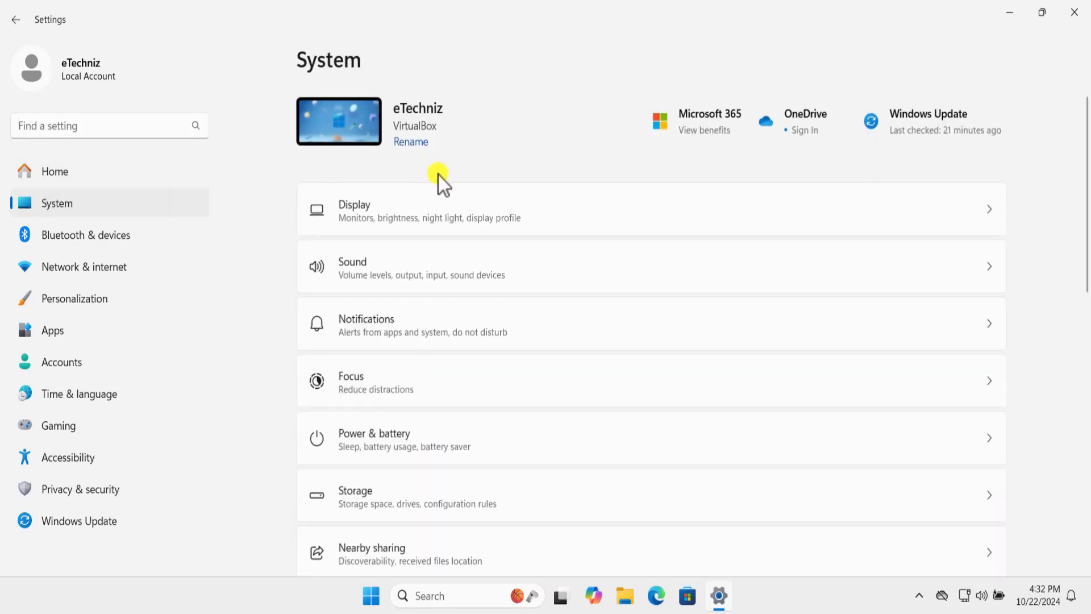
scroll(442, 178, "down", 3)
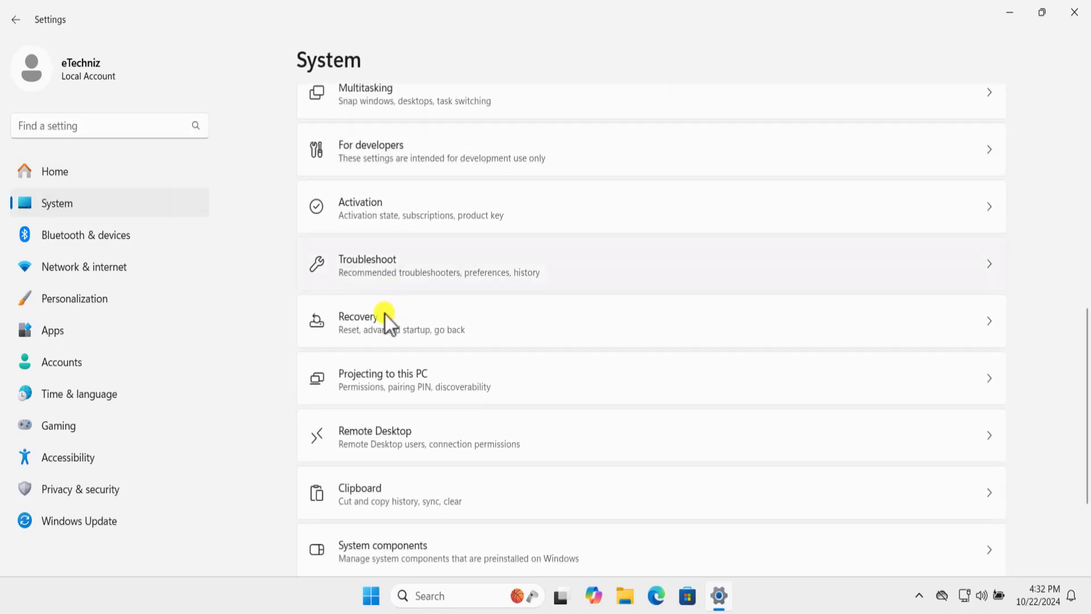
left_click(422, 262)
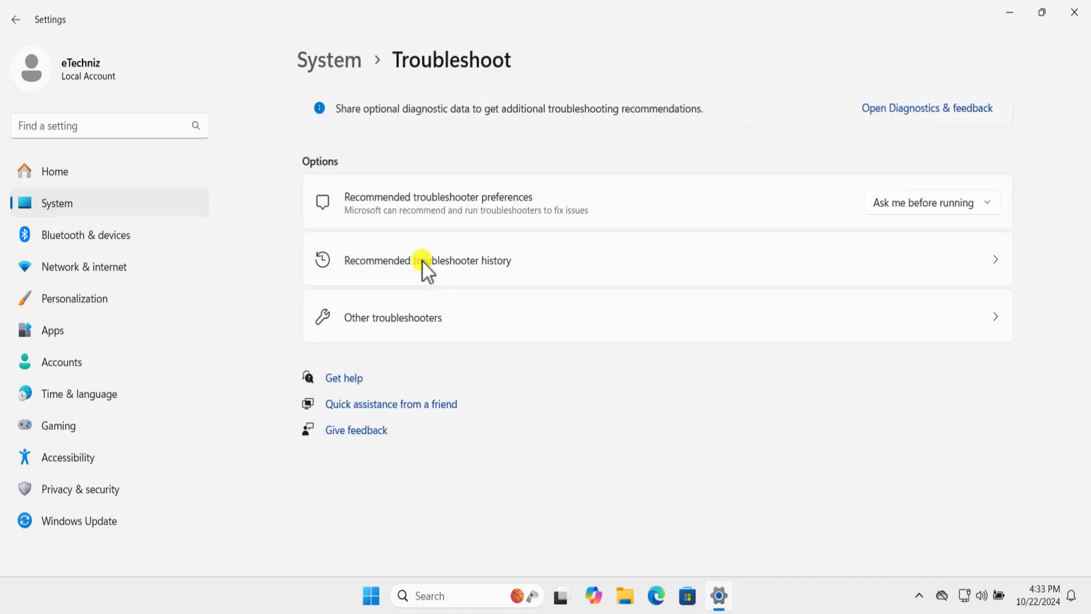
left_click(602, 318)
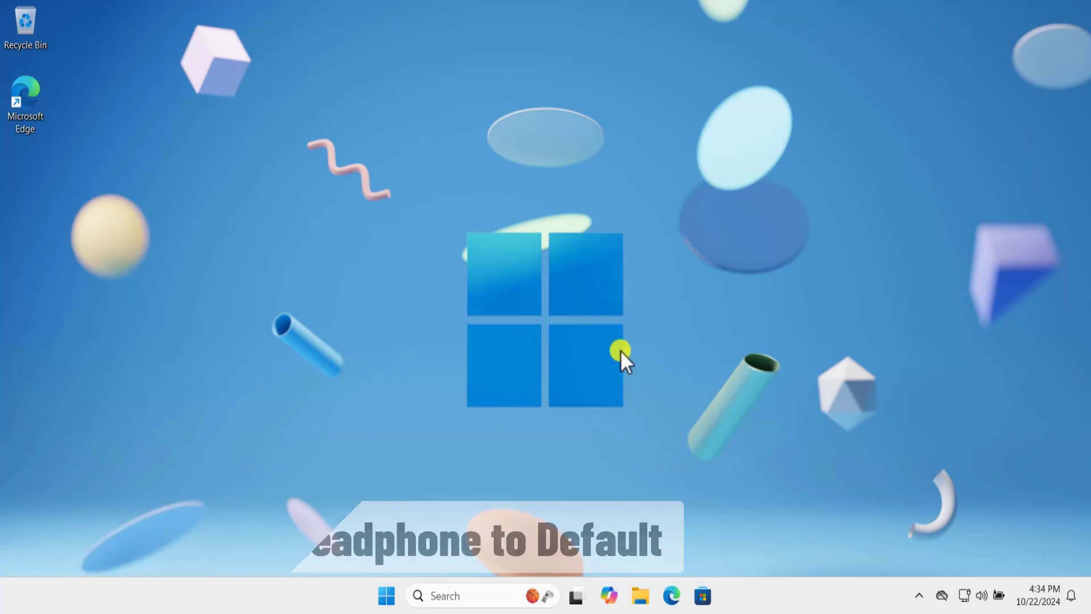
- Open More sound settings from System > Sound and select Headphones, then Speakers, on Playback
left_click(386, 596)
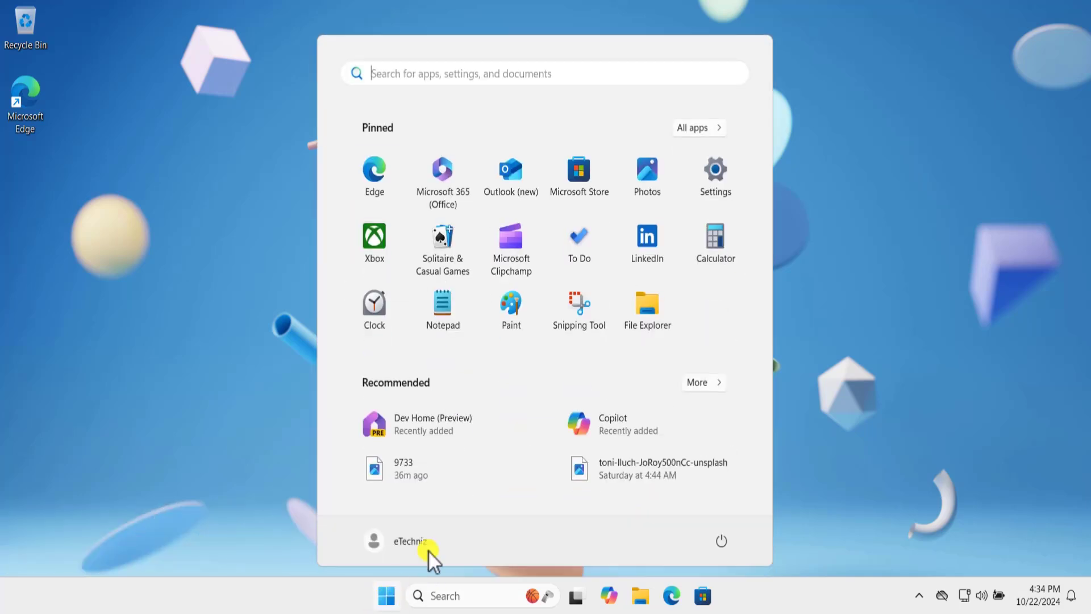
left_click(727, 174)
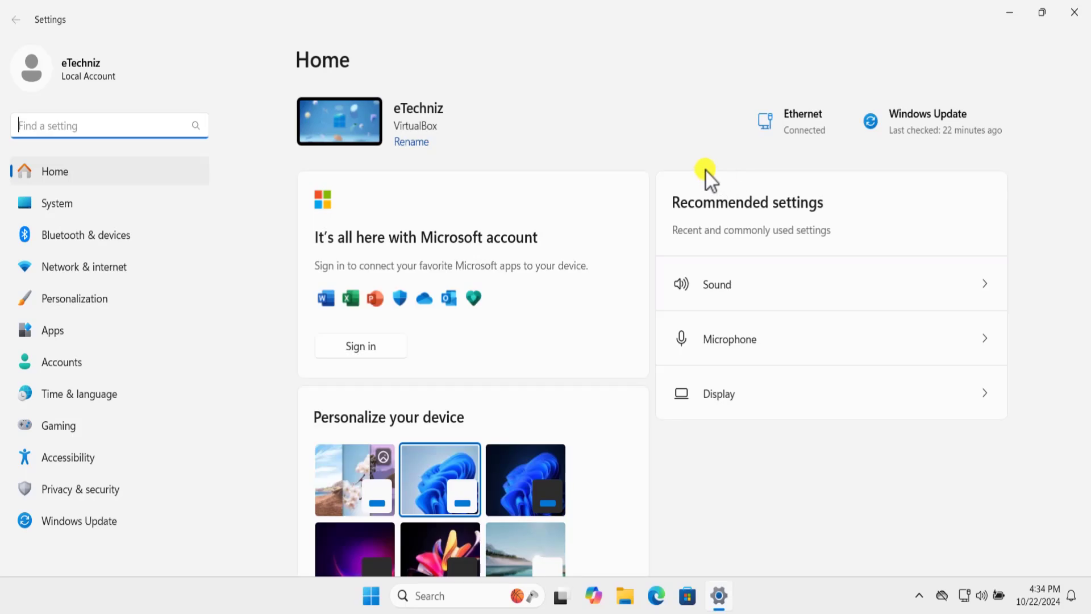
left_click(116, 208)
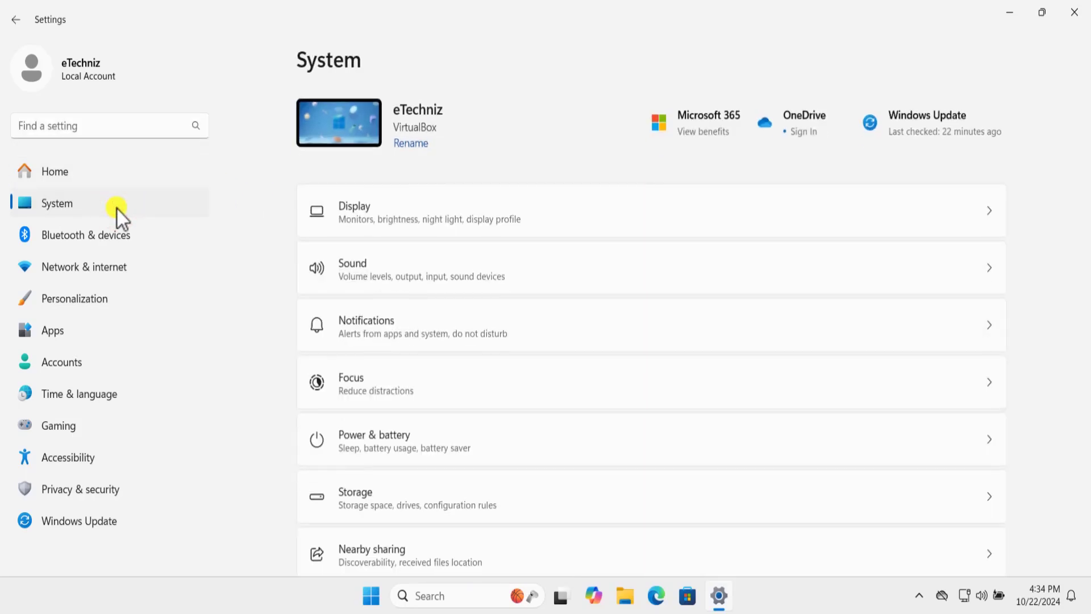
left_click(368, 271)
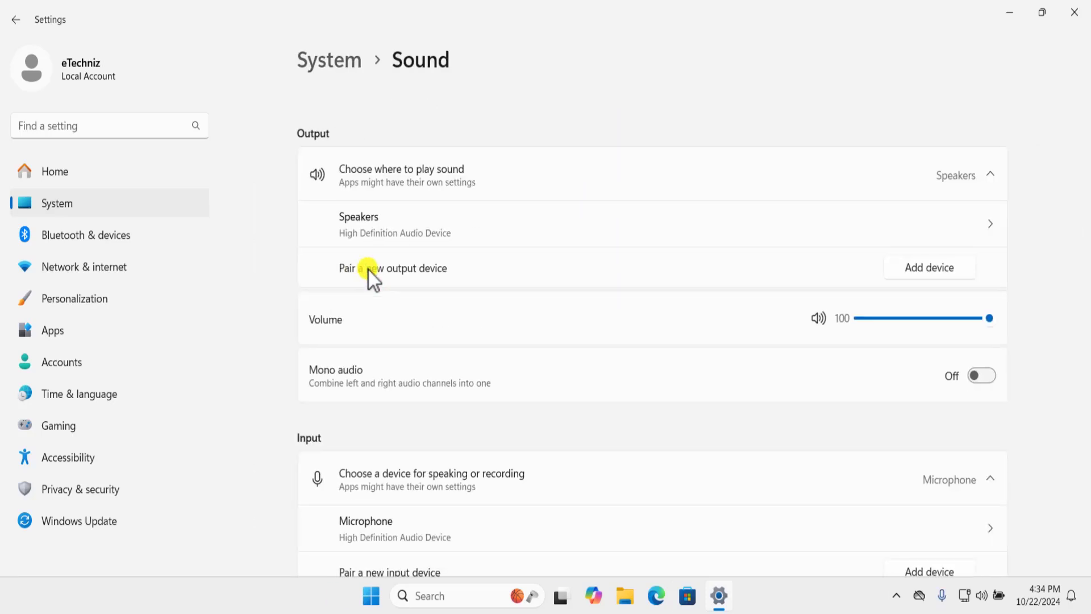
scroll(368, 270, "down", 8)
scroll(364, 296, "down", 3)
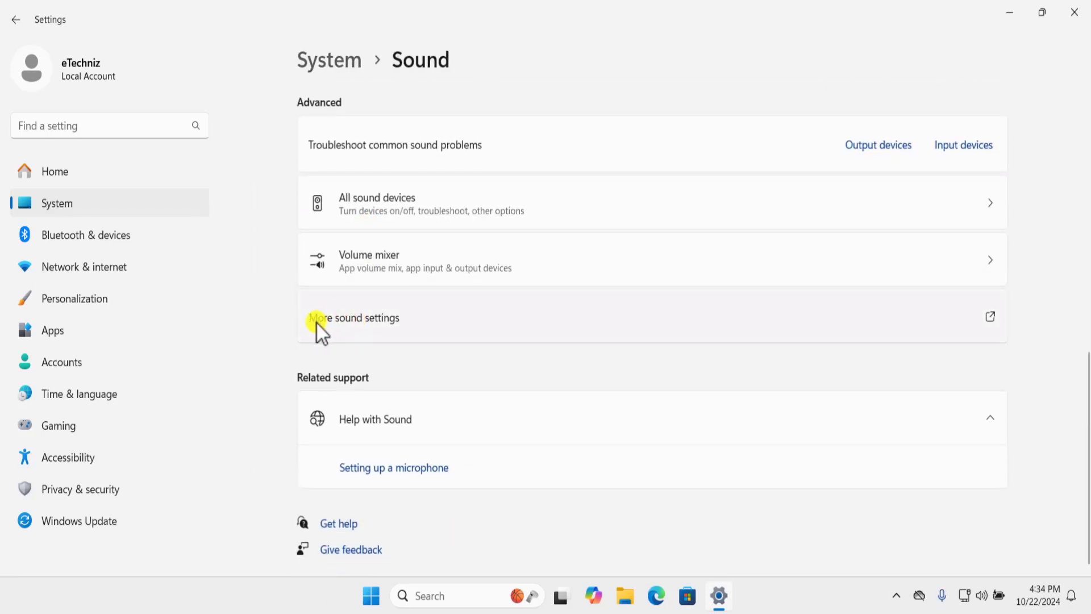
left_click(628, 318)
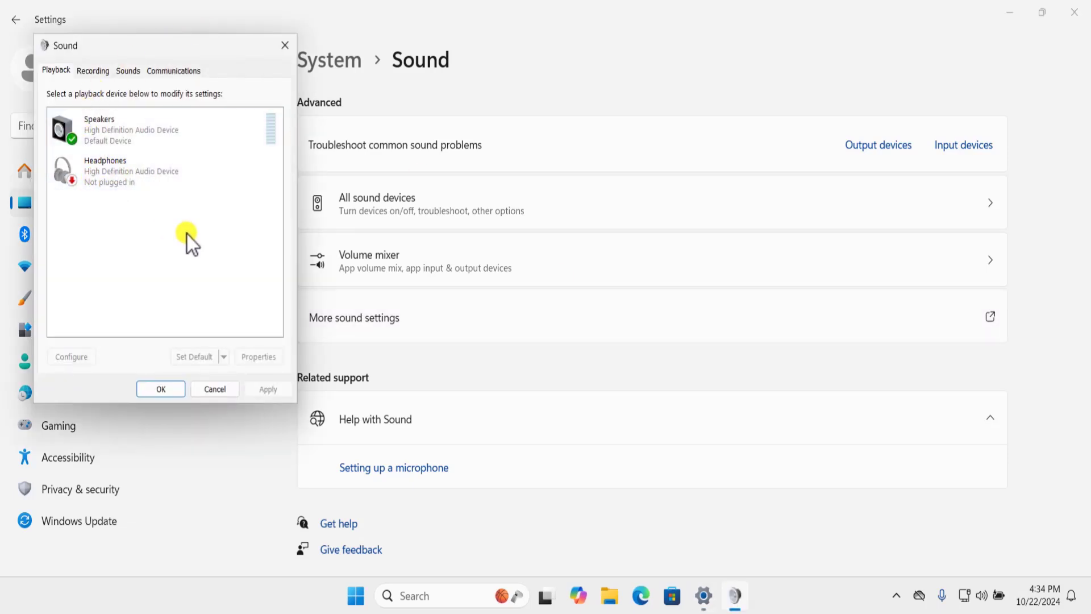
left_click(149, 175)
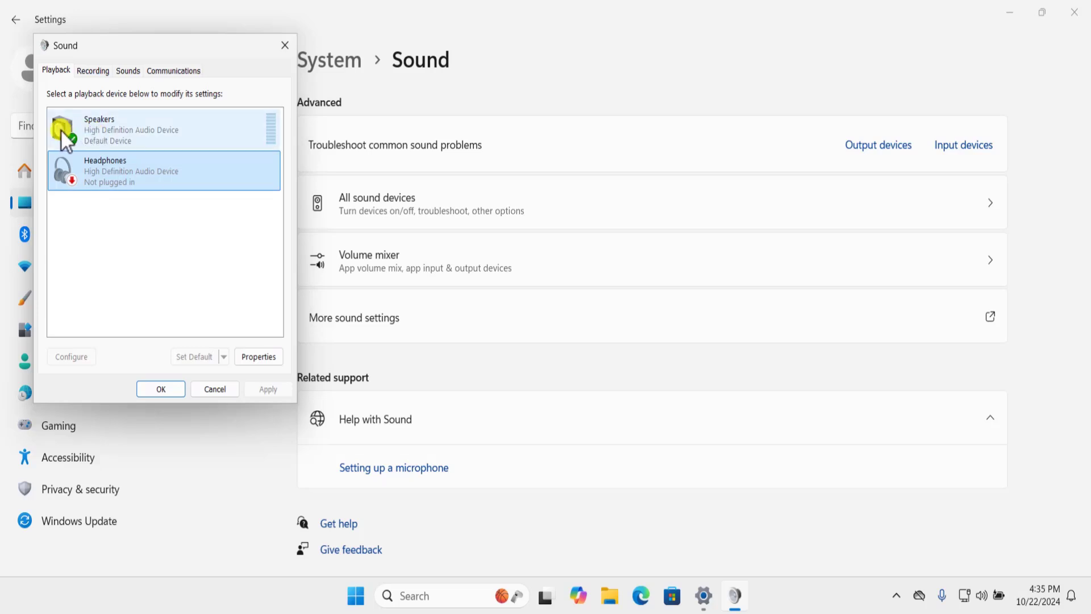
left_click(124, 128)
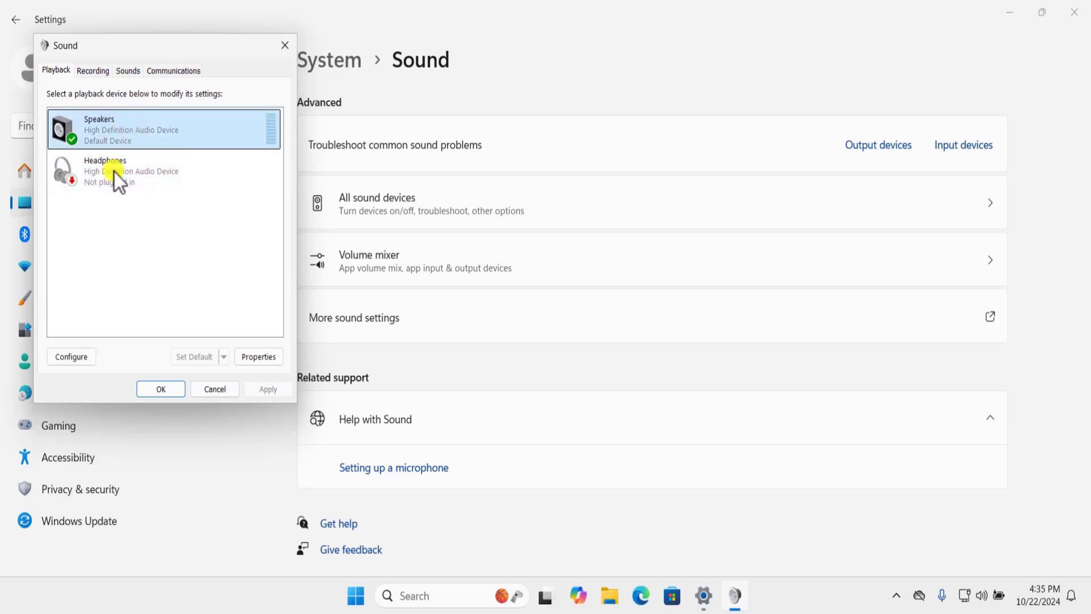
- Check Disable all enhancements in the Speakers properties and apply it
left_click(270, 362)
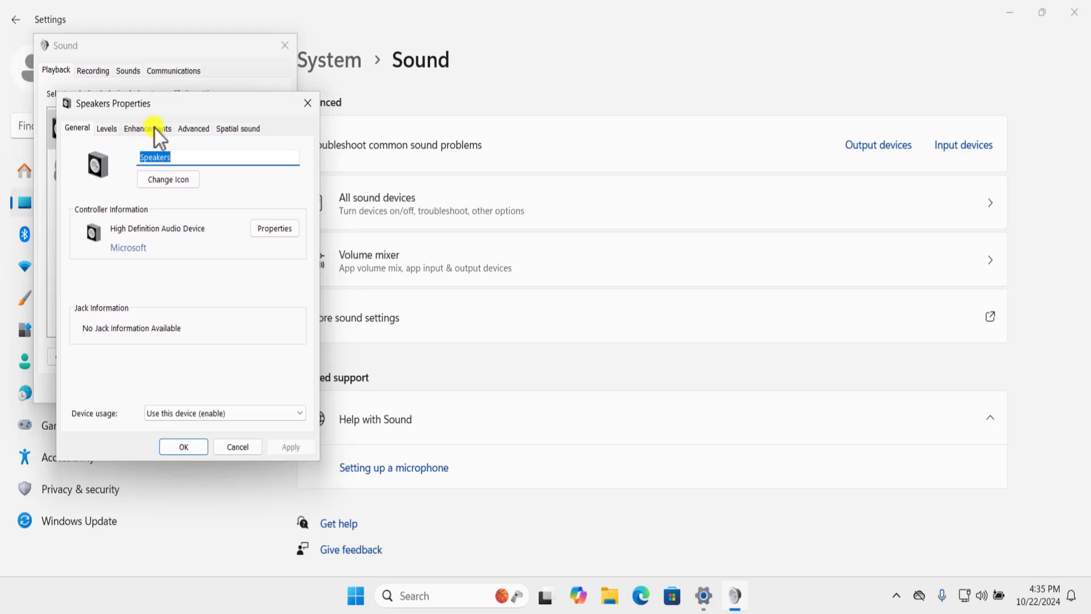
left_click(160, 129)
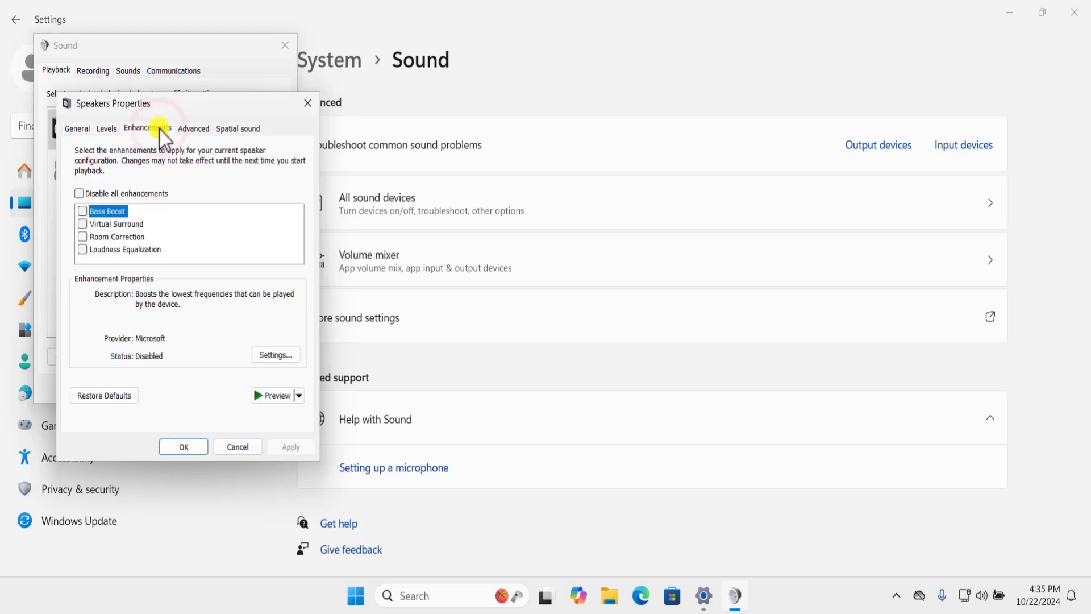
left_click(79, 194)
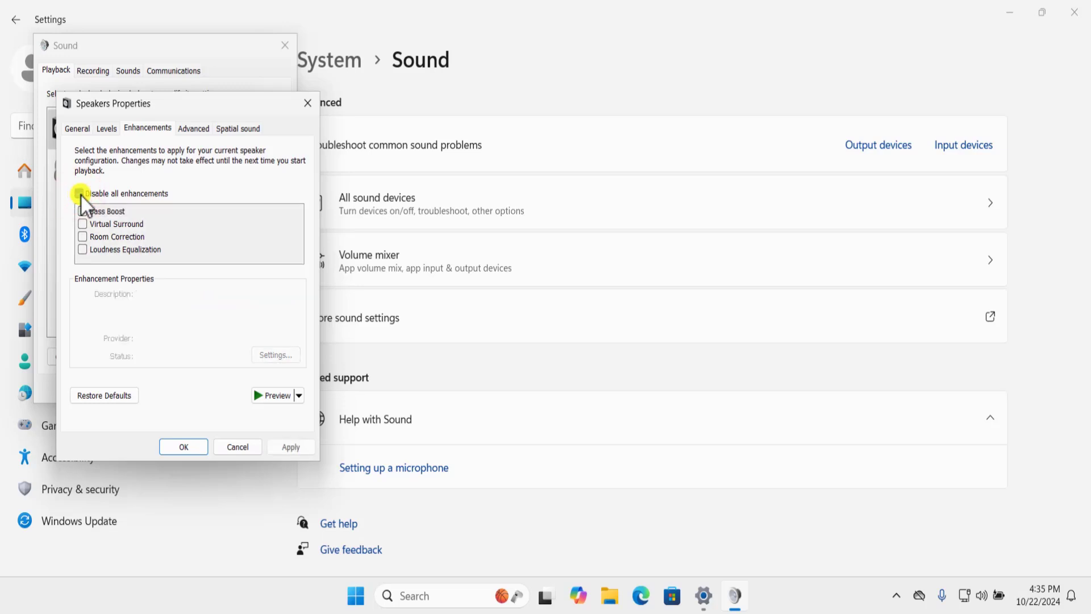
left_click(300, 448)
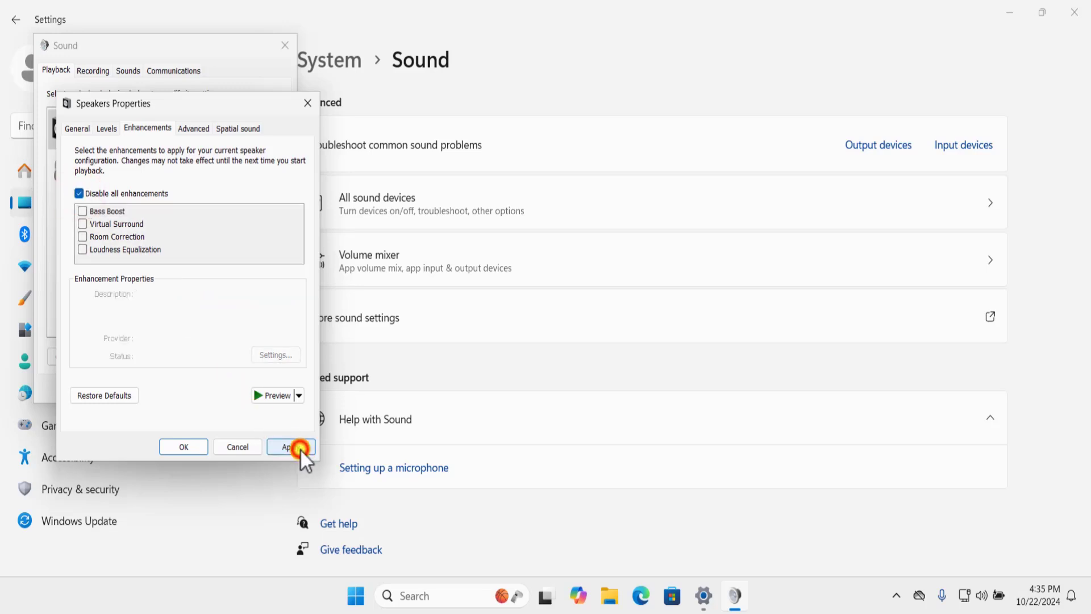
left_click(193, 447)
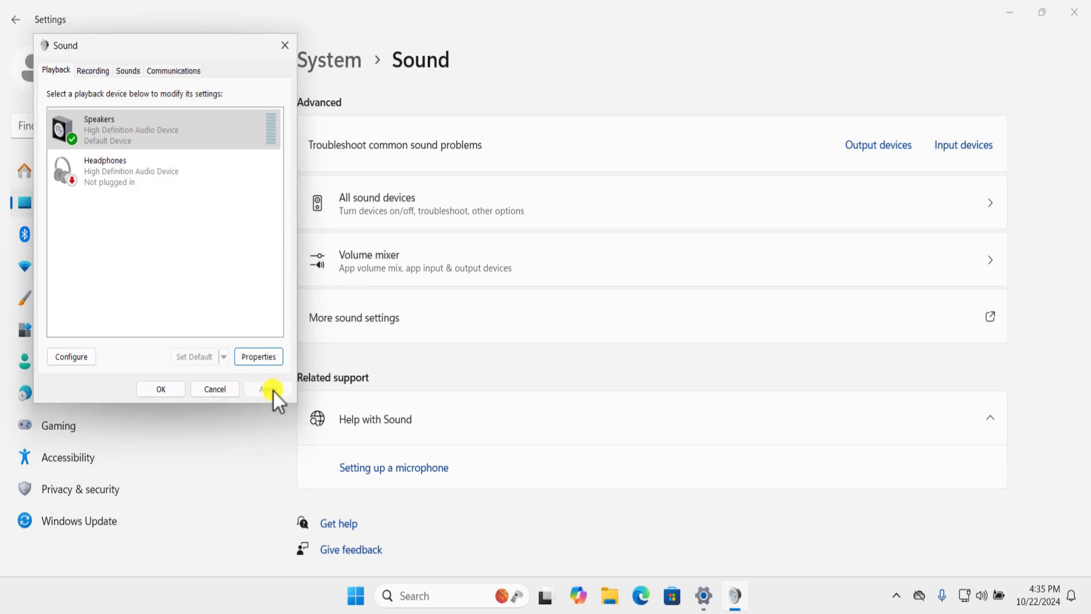
- Close the Sound dialog and Settings, then bring up Windows search
left_click(170, 389)
left_click(1073, 13)
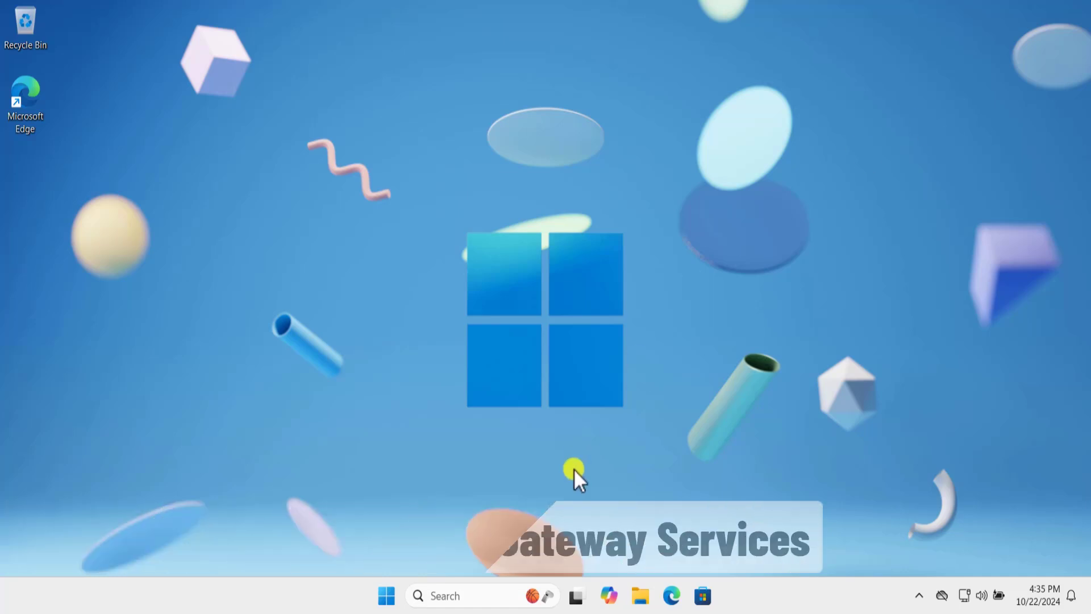
left_click(486, 597)
- Launch Services from search and select the Bluetooth Audio Gateway Service
type("ser")
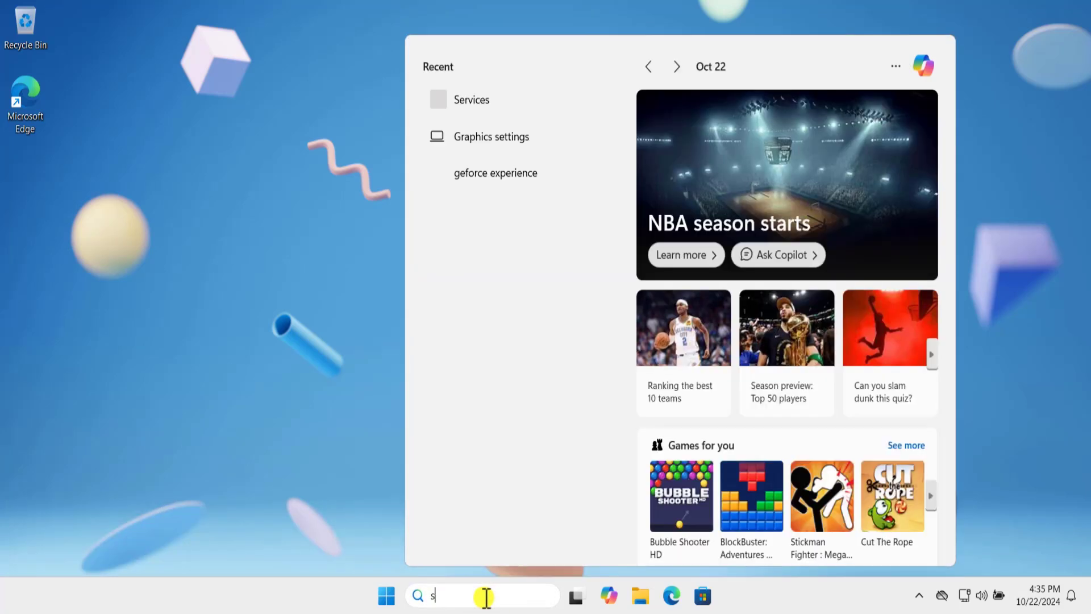
left_click(866, 260)
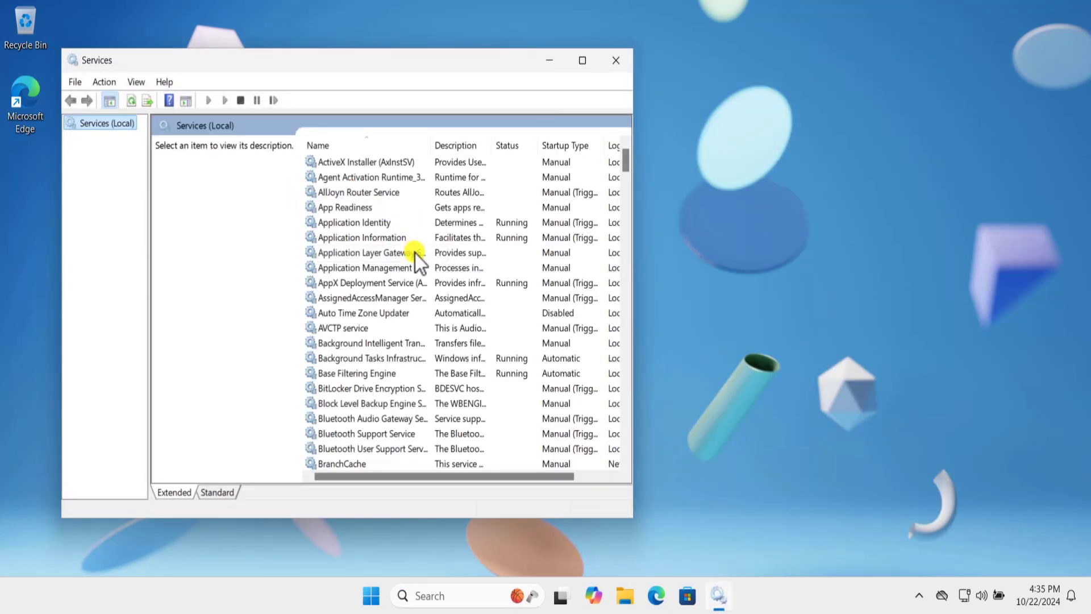
left_click(347, 235)
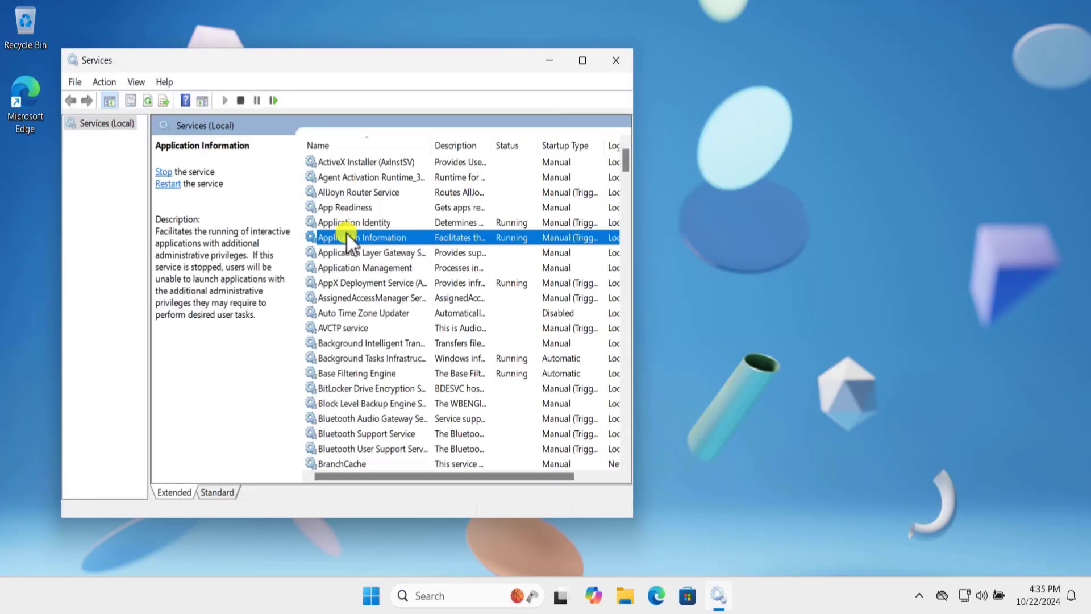
key("b")
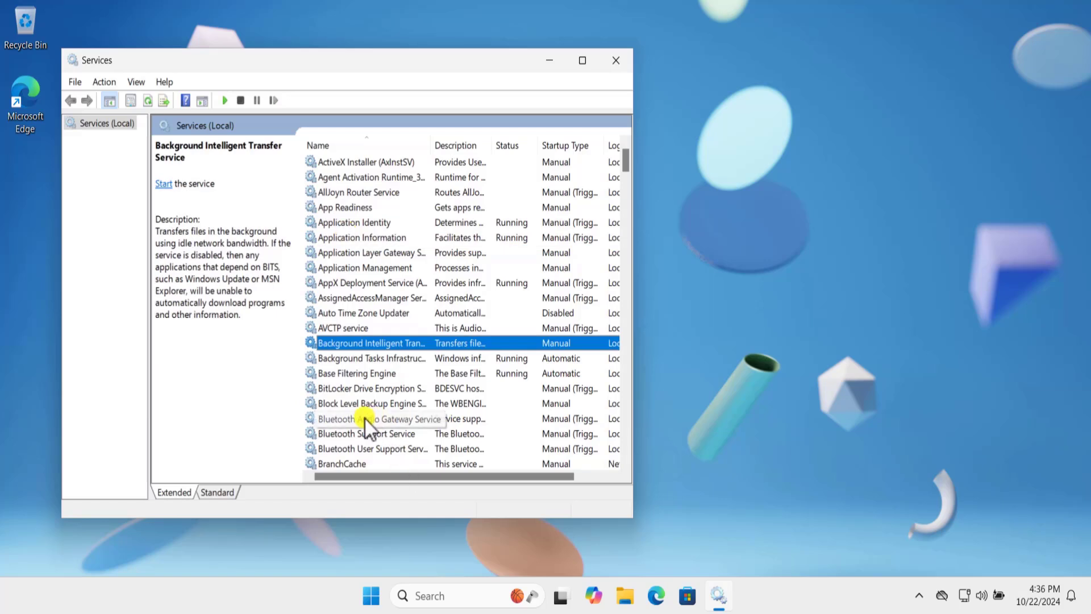
left_click(435, 420)
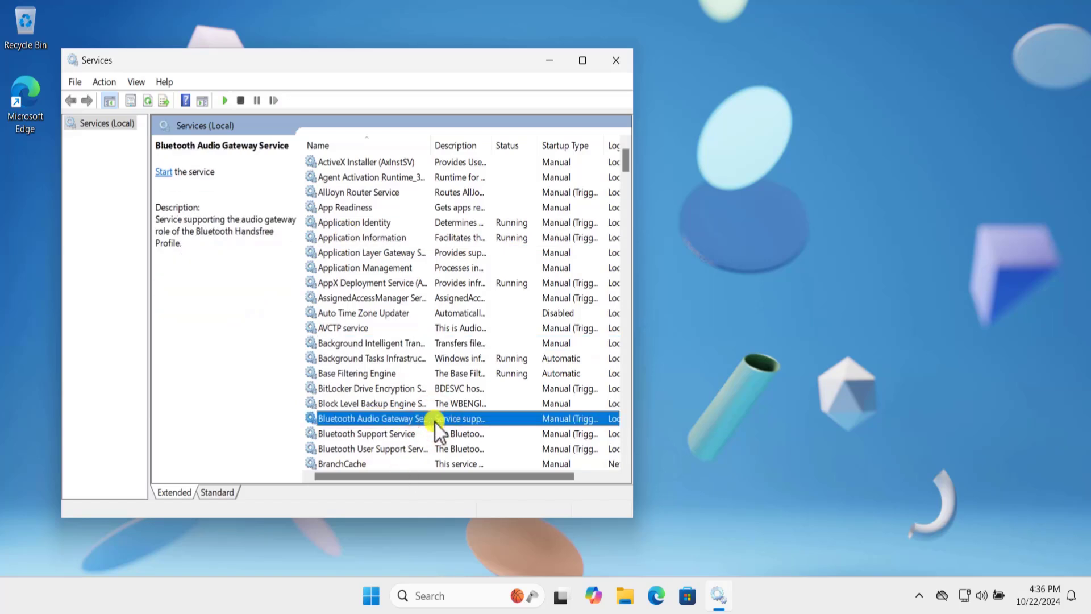
- Set Bluetooth Audio Gateway Service startup to Automatic, start it, and apply
right_click(415, 418)
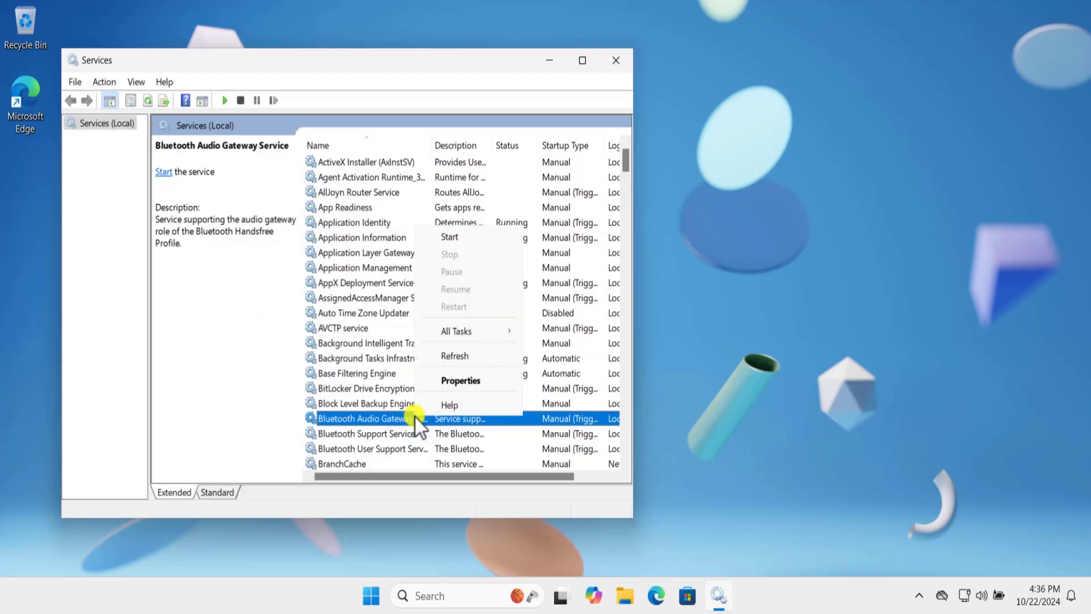
left_click(454, 382)
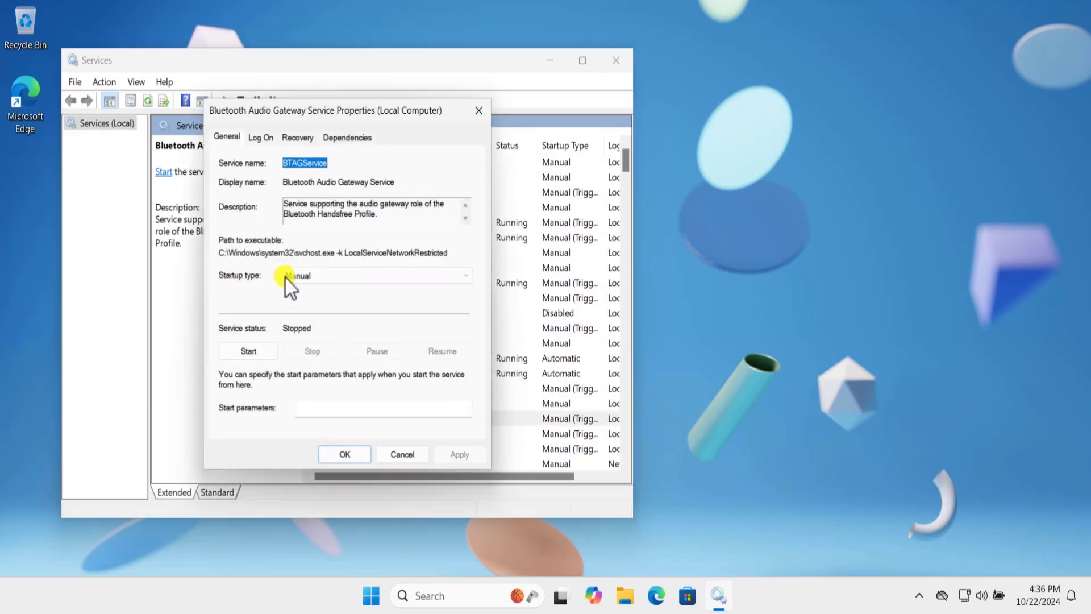
left_click(364, 279)
left_click(327, 300)
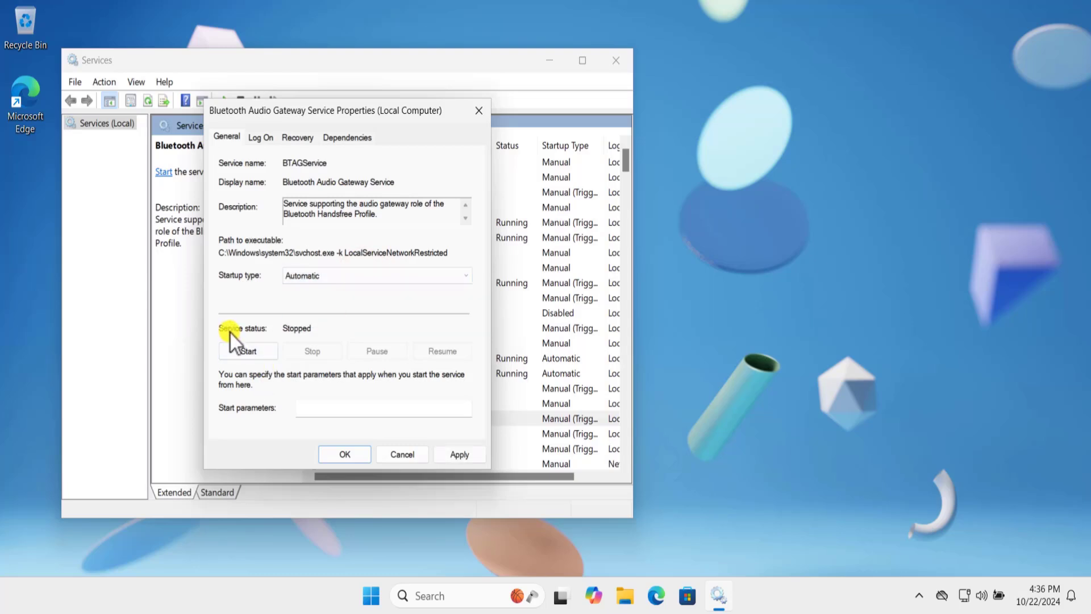
left_click(252, 353)
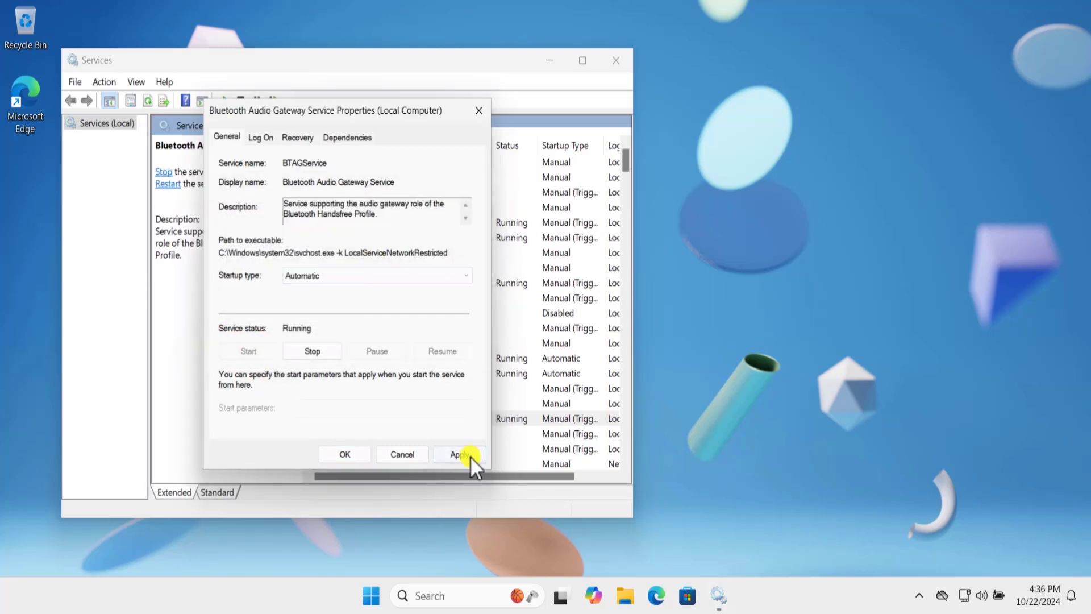
left_click(470, 456)
left_click(348, 454)
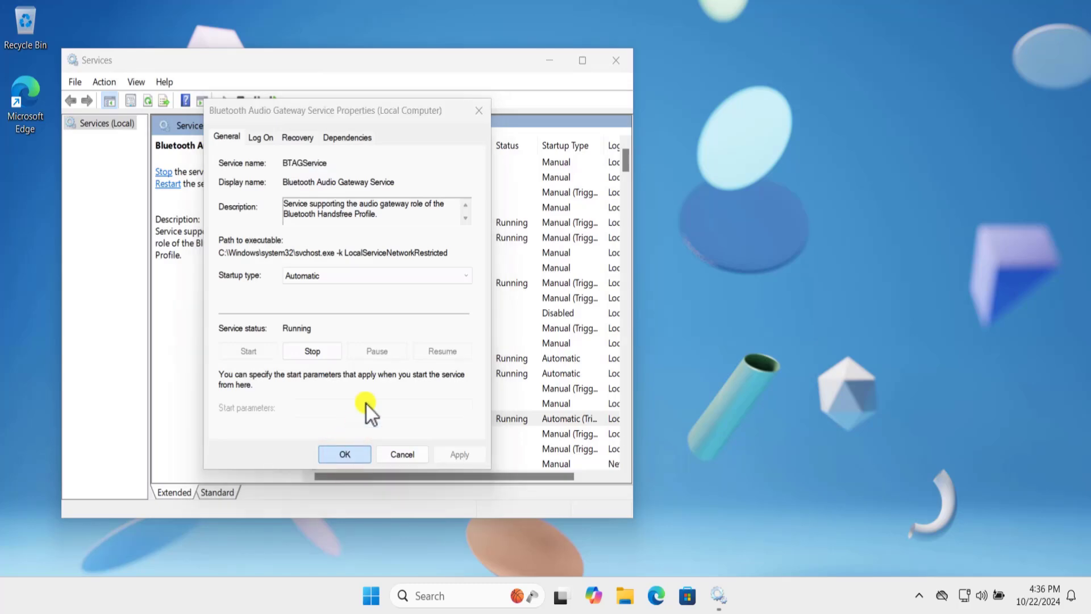
- Close Services, launch Device Manager, and select Audio inputs and outputs
left_click(620, 59)
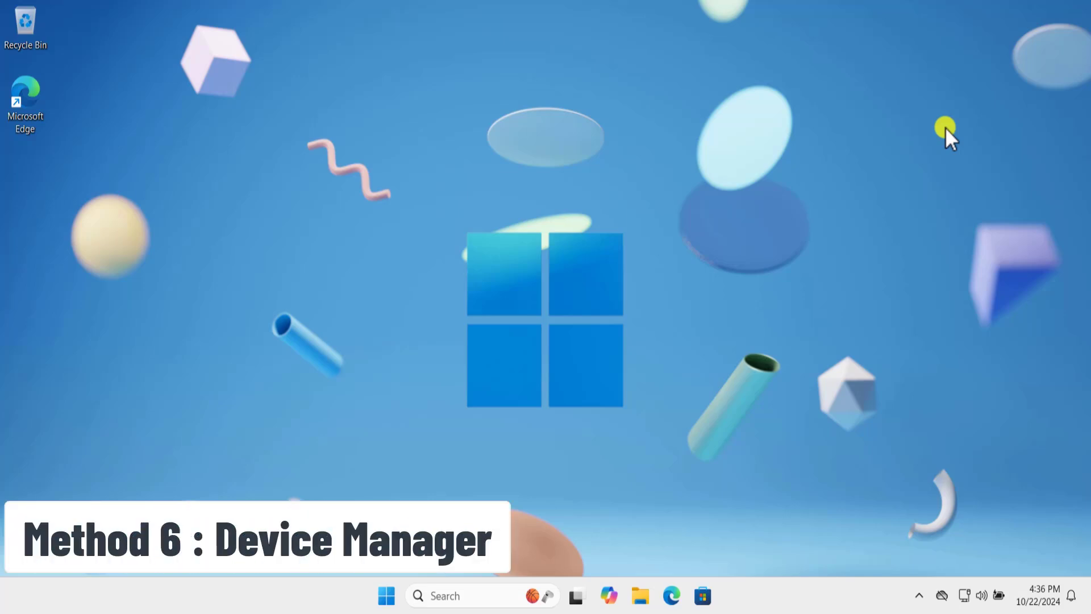
right_click(386, 594)
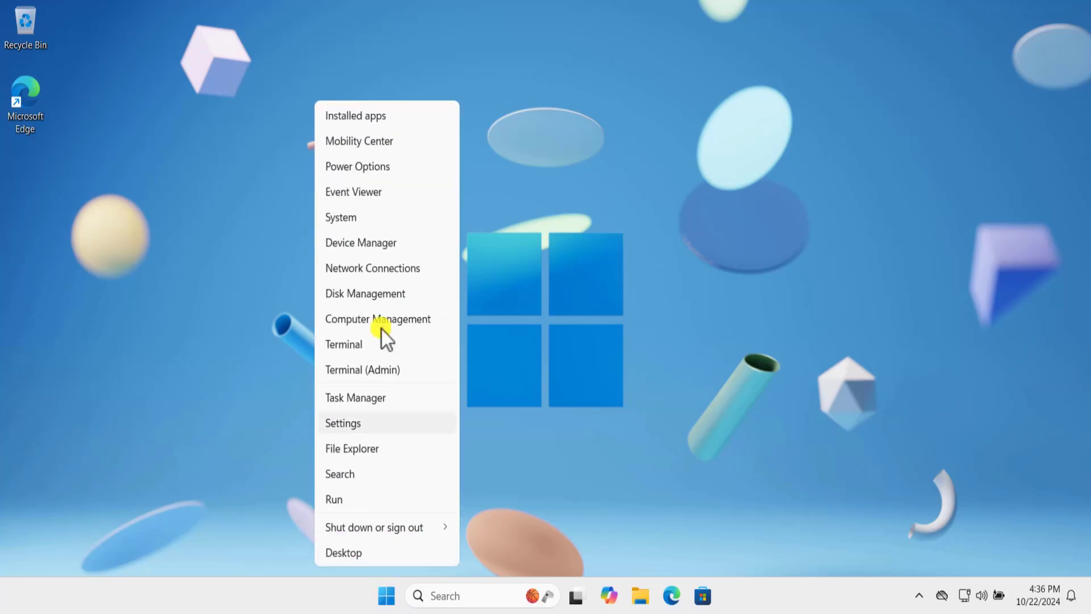
left_click(427, 246)
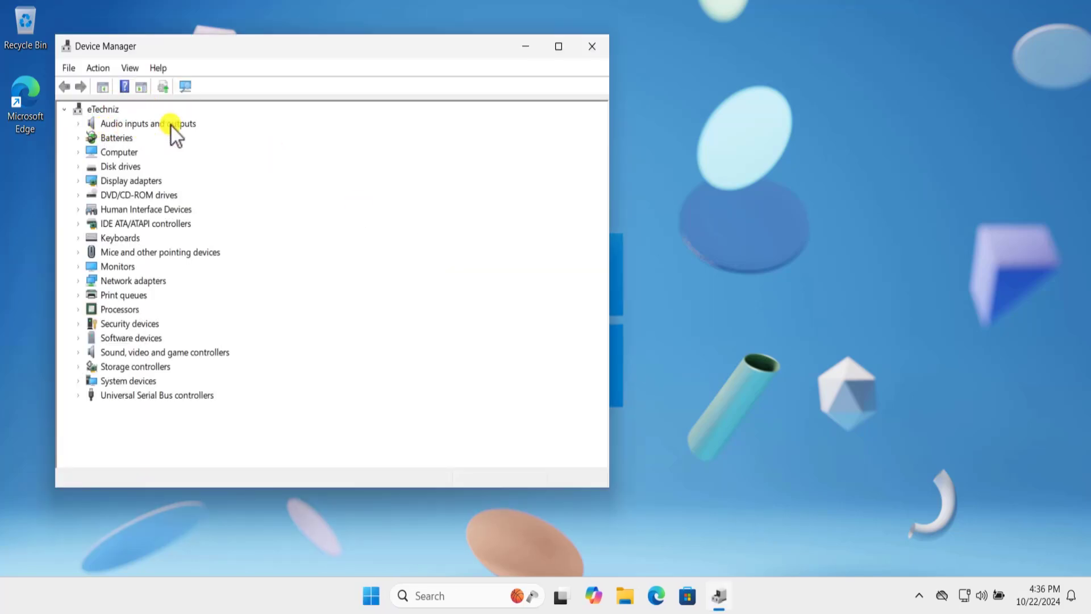
left_click(171, 126)
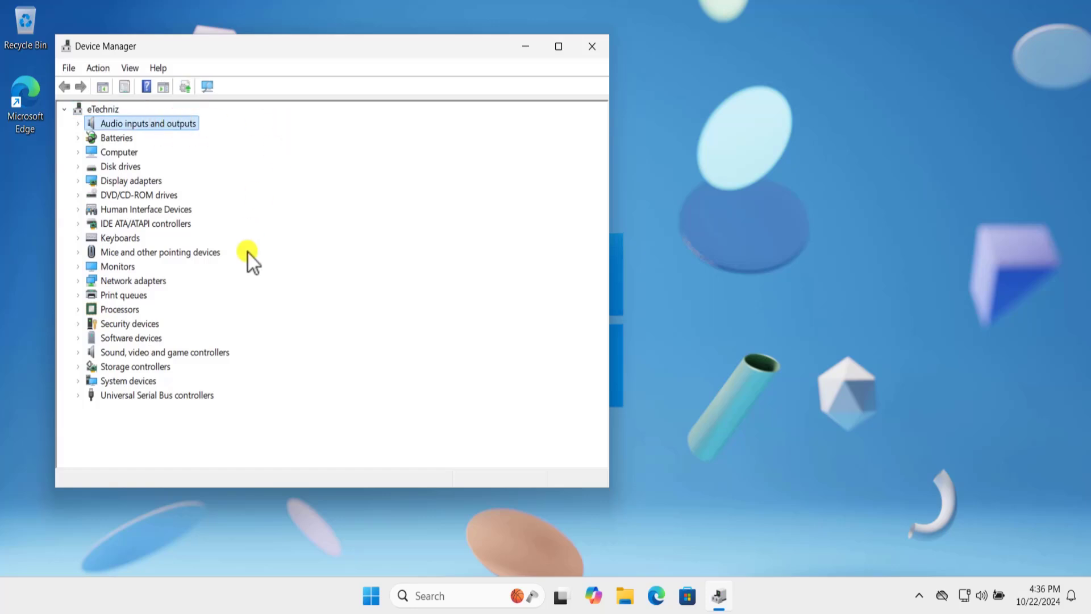
left_click(169, 352)
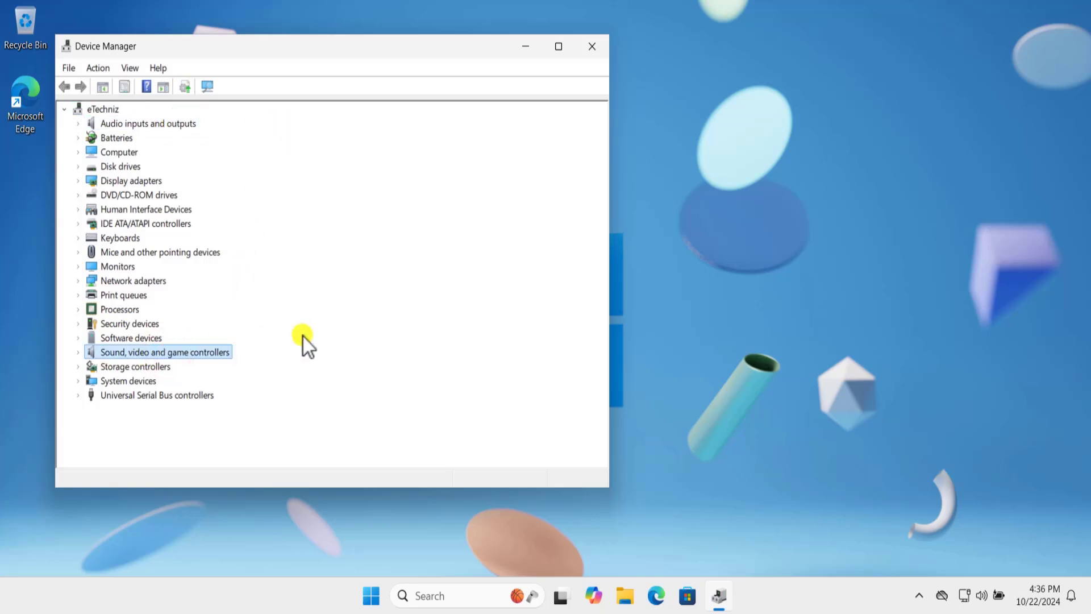
left_click(207, 122)
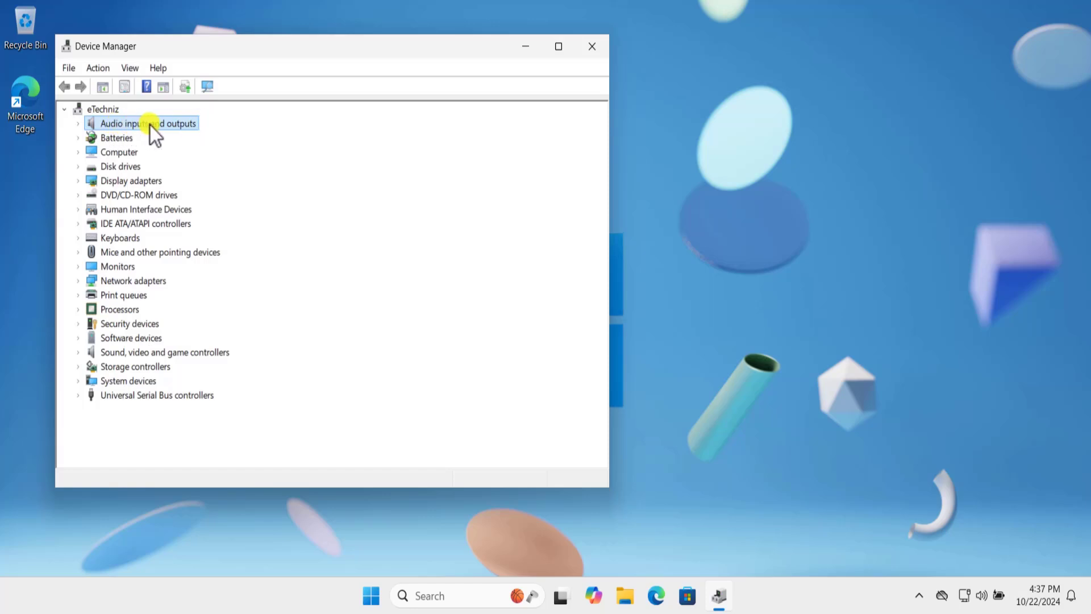
- Expand Audio inputs and outputs and open the Speakers device's properties
left_click(78, 124)
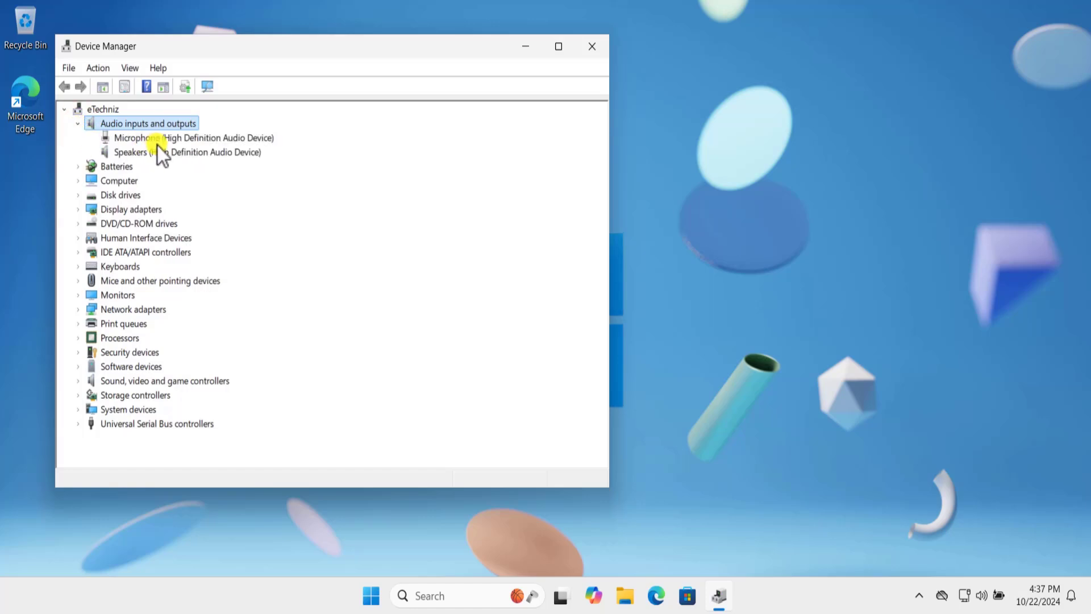
left_click(215, 152)
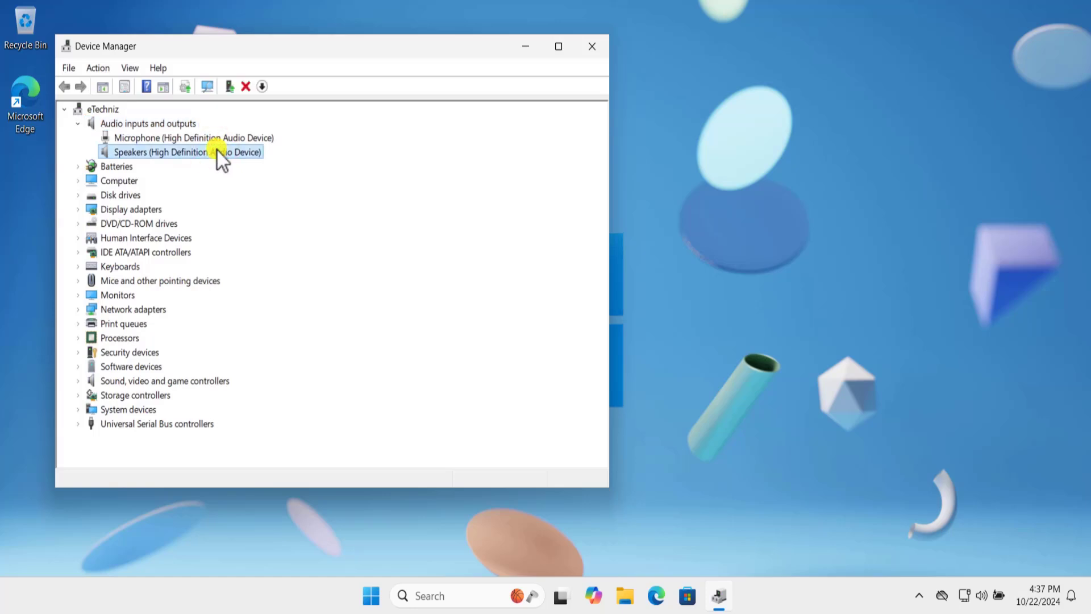
right_click(240, 155)
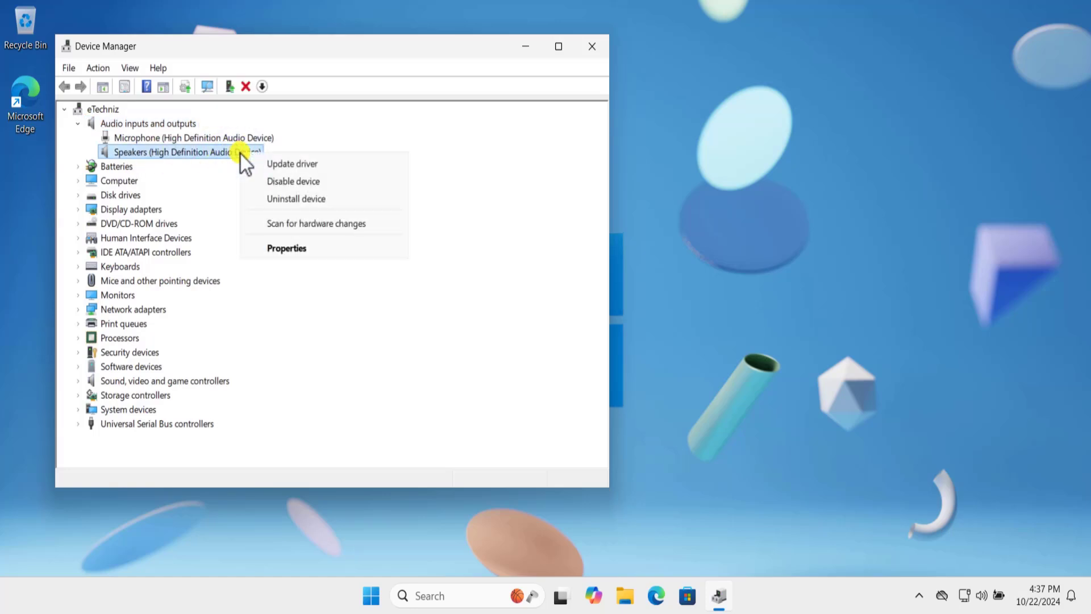
left_click(291, 252)
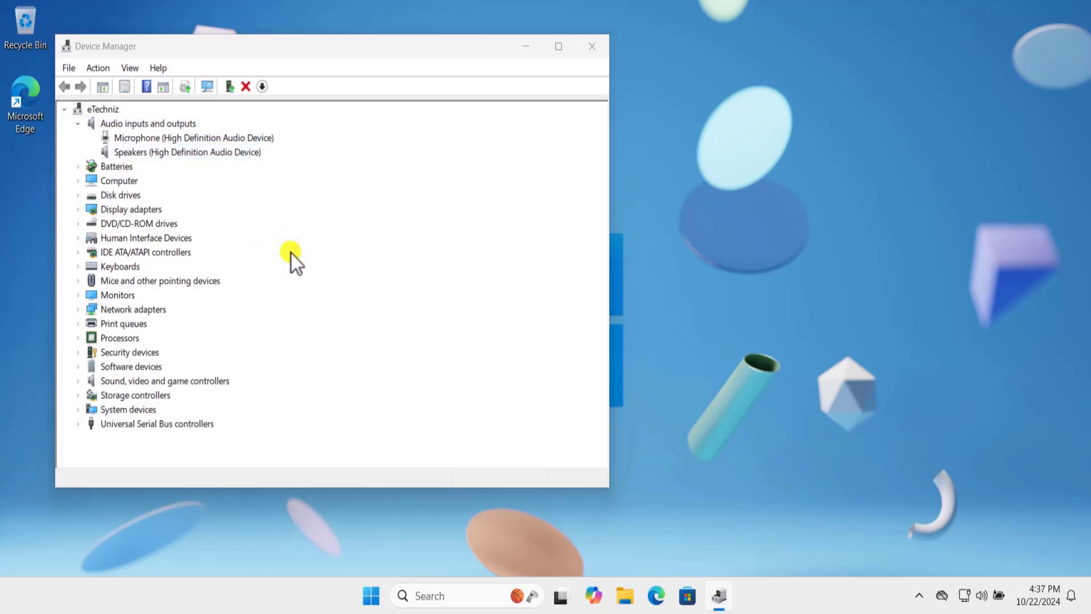
- Search automatically for a newer Speakers driver on the Driver tab and close the results
left_click(249, 120)
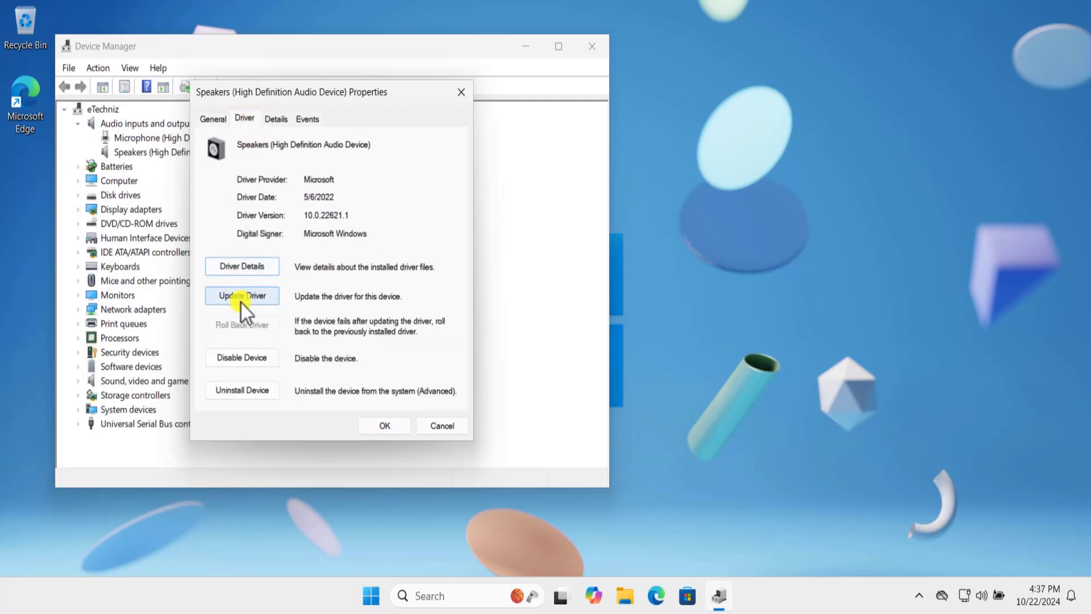
left_click(242, 297)
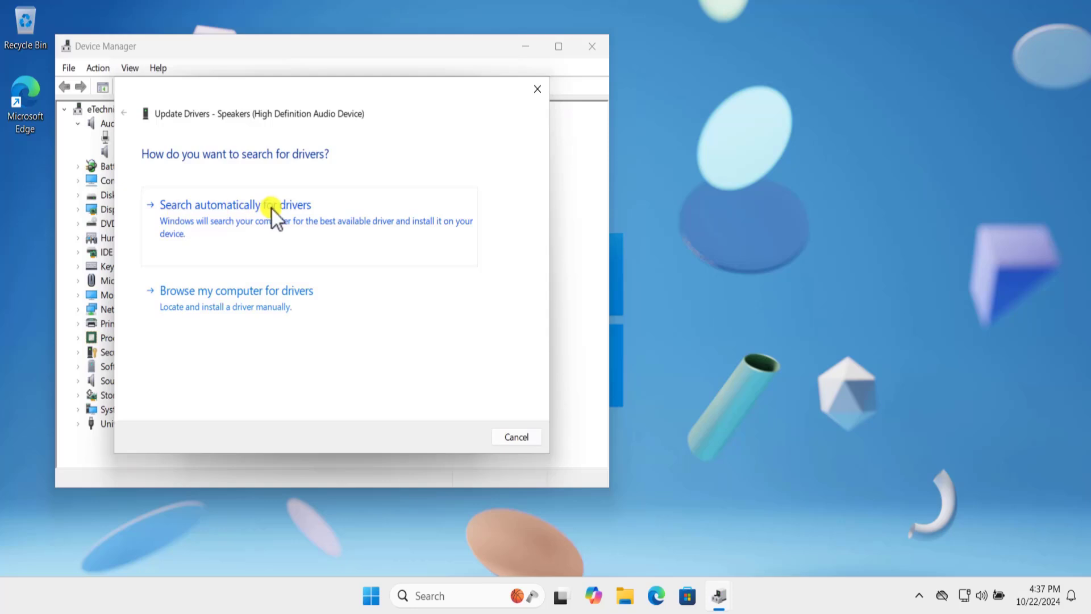
left_click(301, 209)
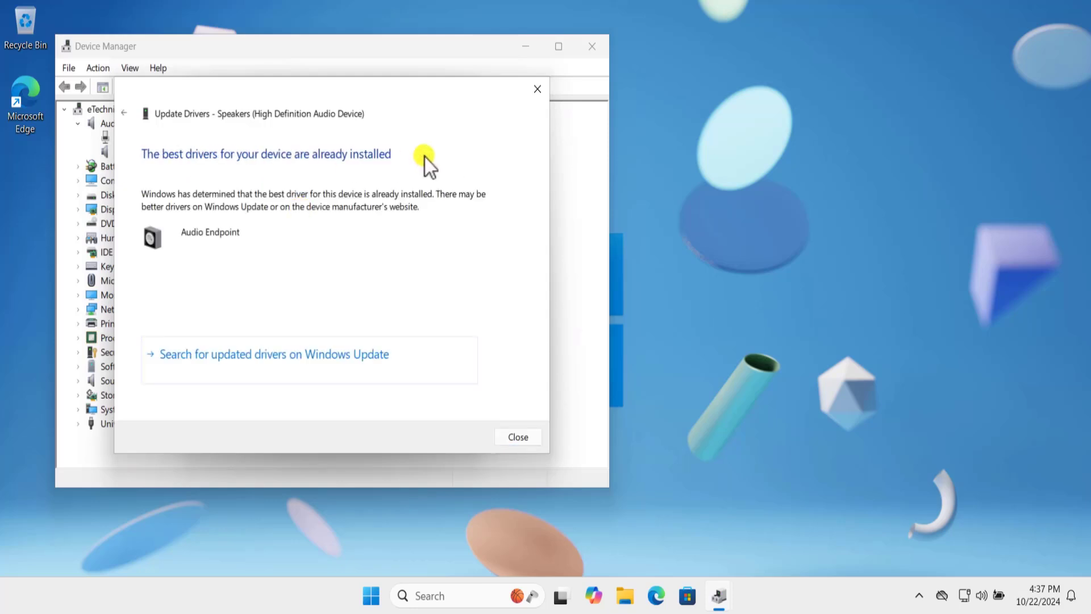
left_click(525, 435)
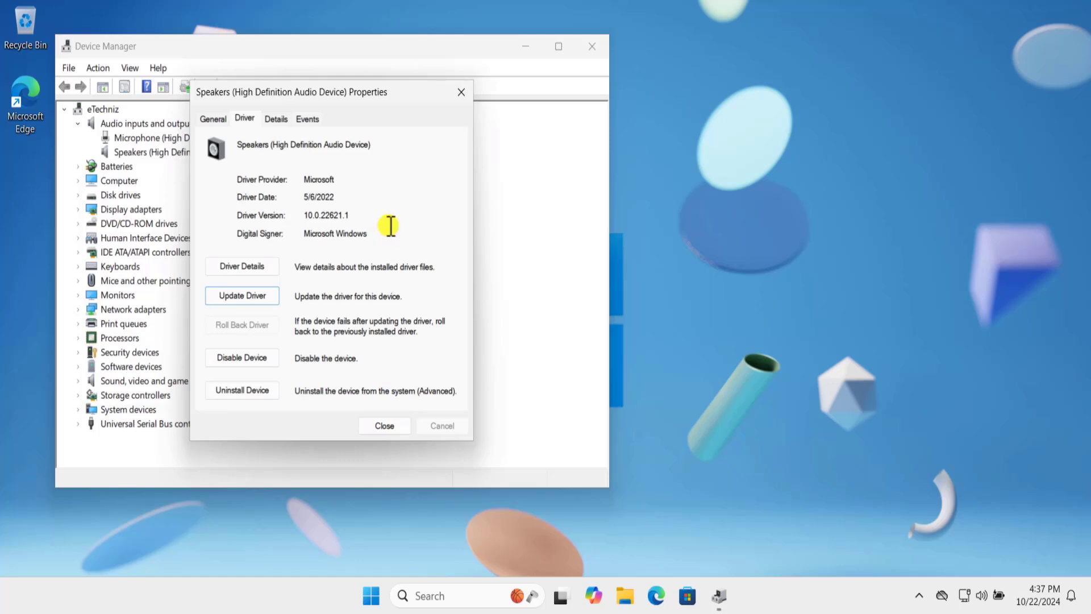
- Uninstall the Speakers device, confirm, and close its properties
left_click(246, 391)
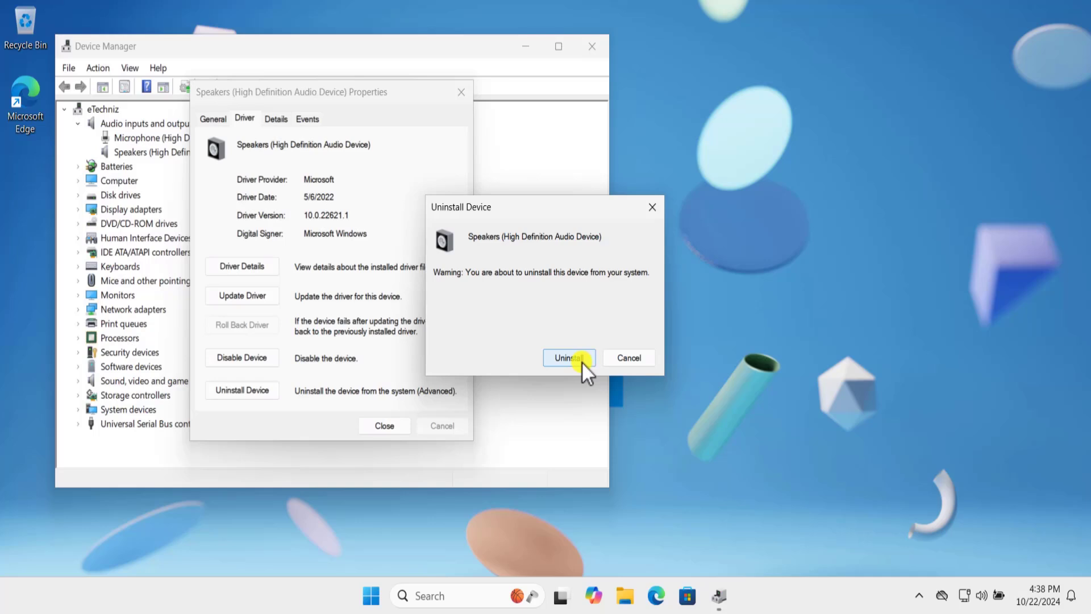
left_click(627, 358)
left_click(387, 426)
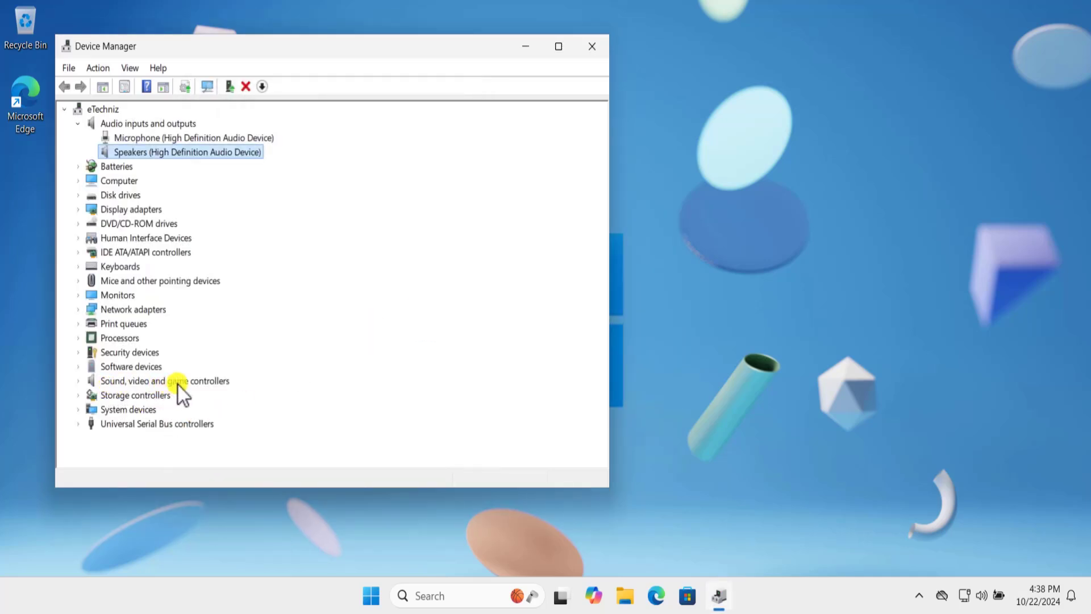
left_click(100, 383)
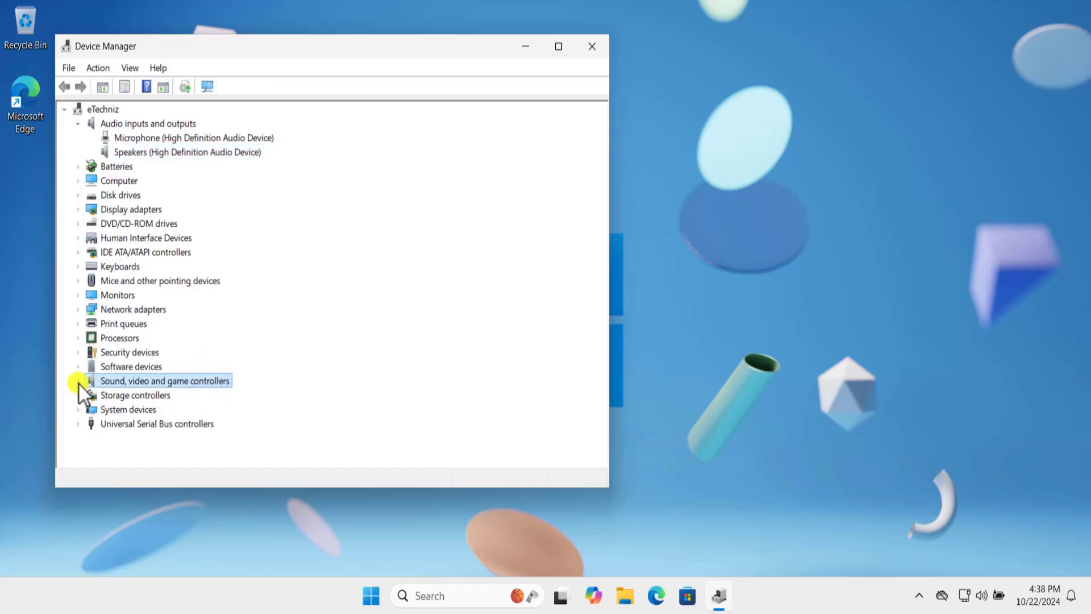
- Expand Sound, video and game controllers, review the High Definition Audio Device's Driver tab, then cancel
left_click(78, 381)
left_click(208, 396)
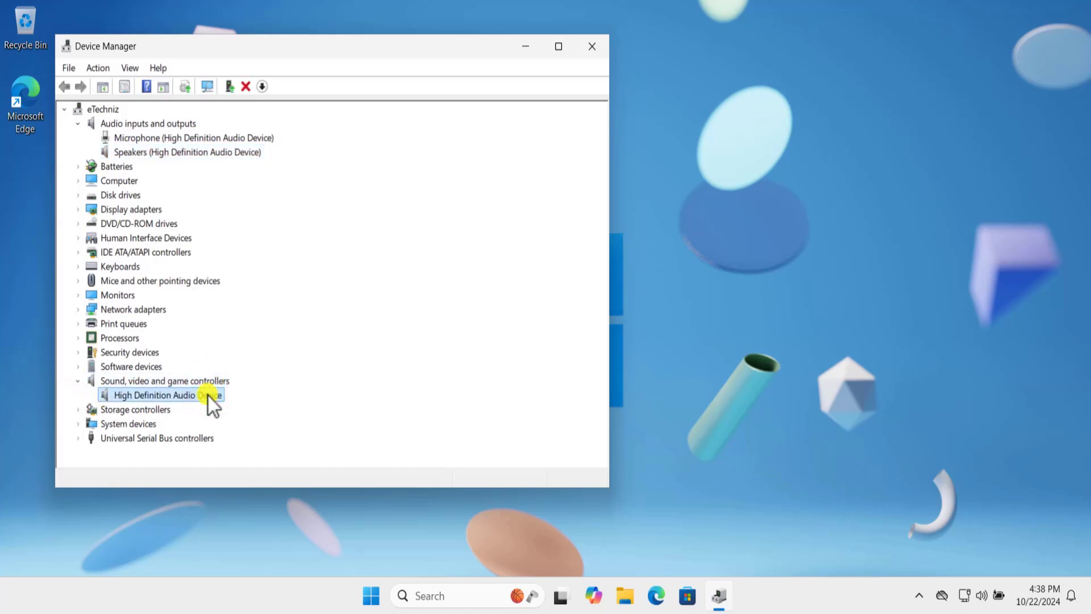
right_click(208, 396)
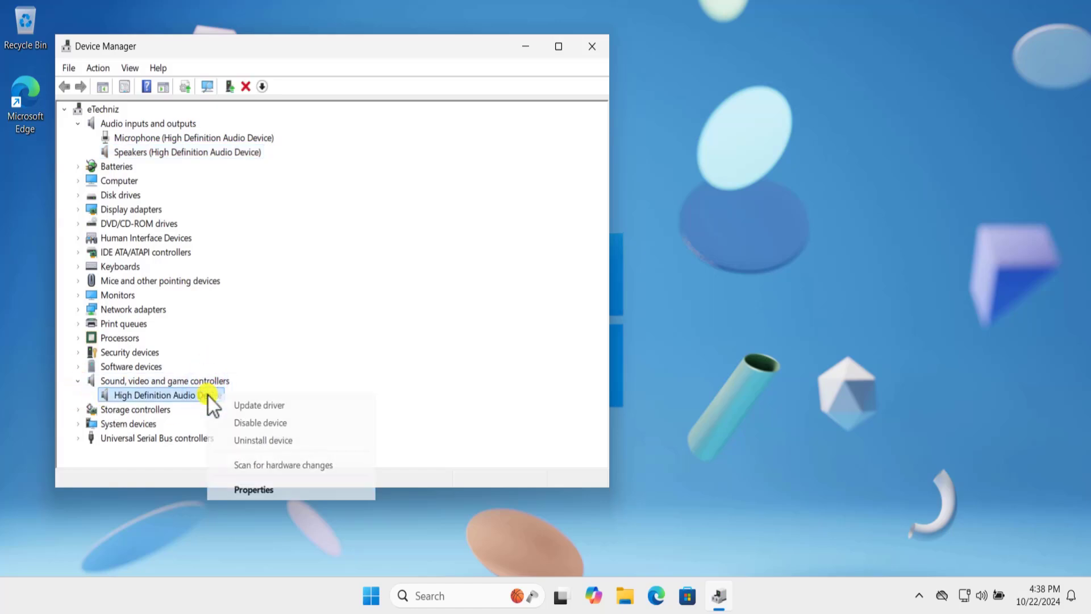
left_click(239, 492)
left_click(243, 119)
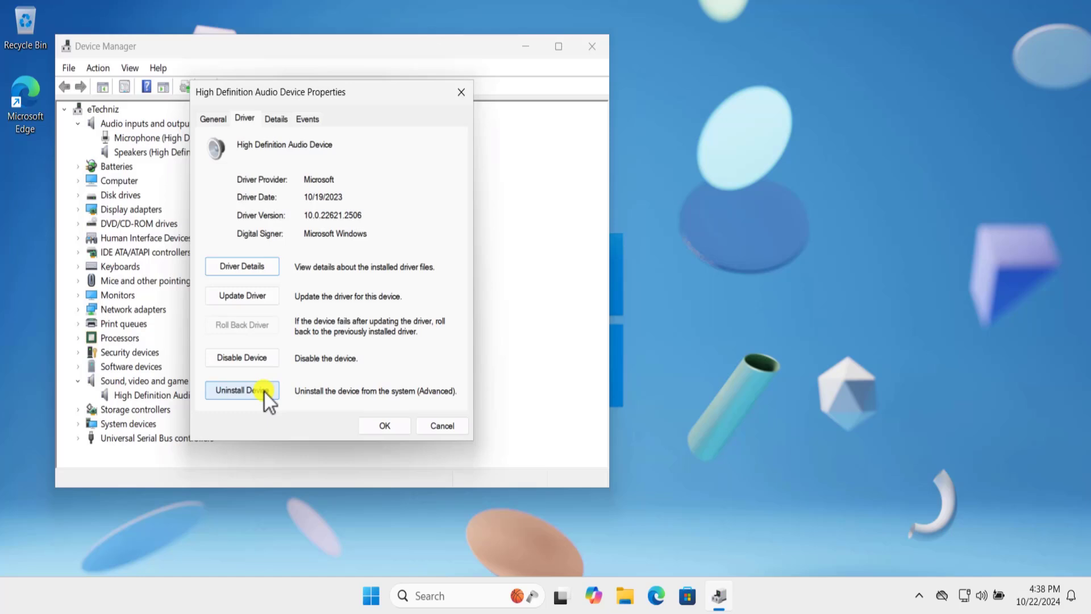
left_click(453, 425)
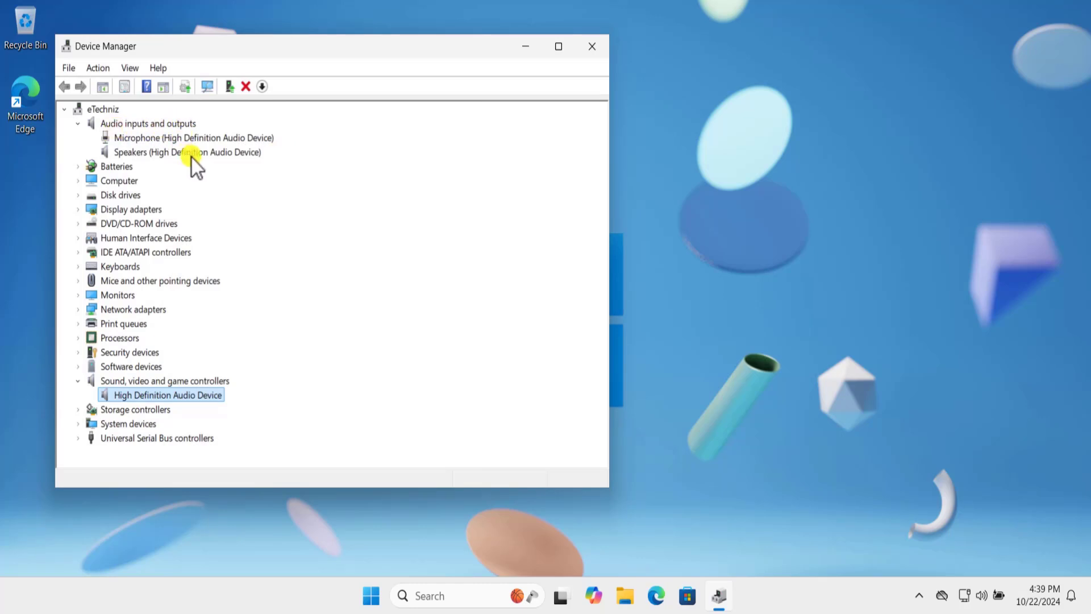
- Select Speakers once more and close Device Manager
left_click(230, 156)
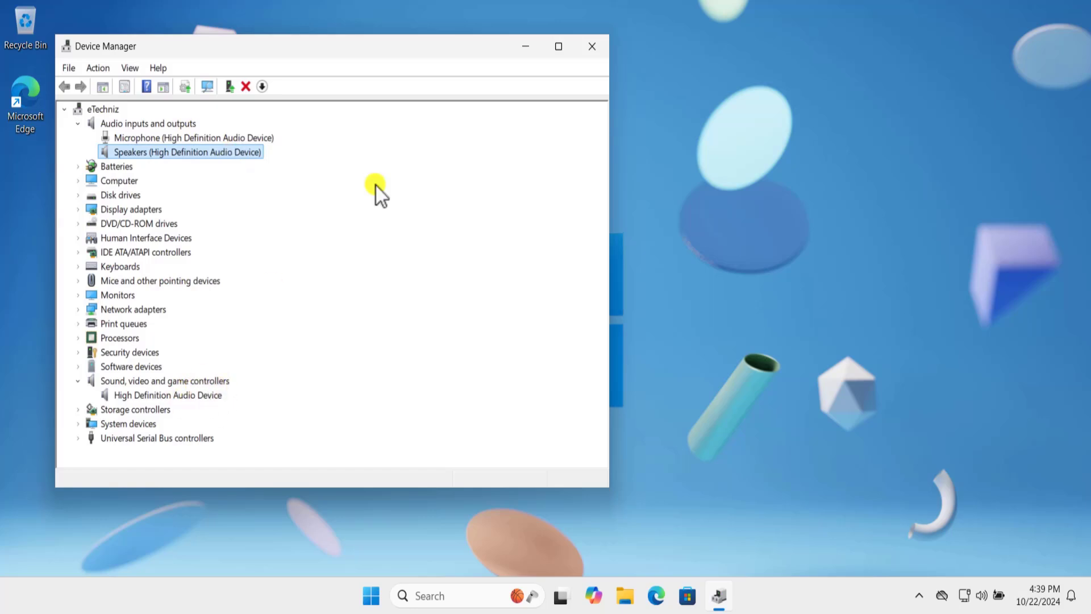
left_click(590, 46)
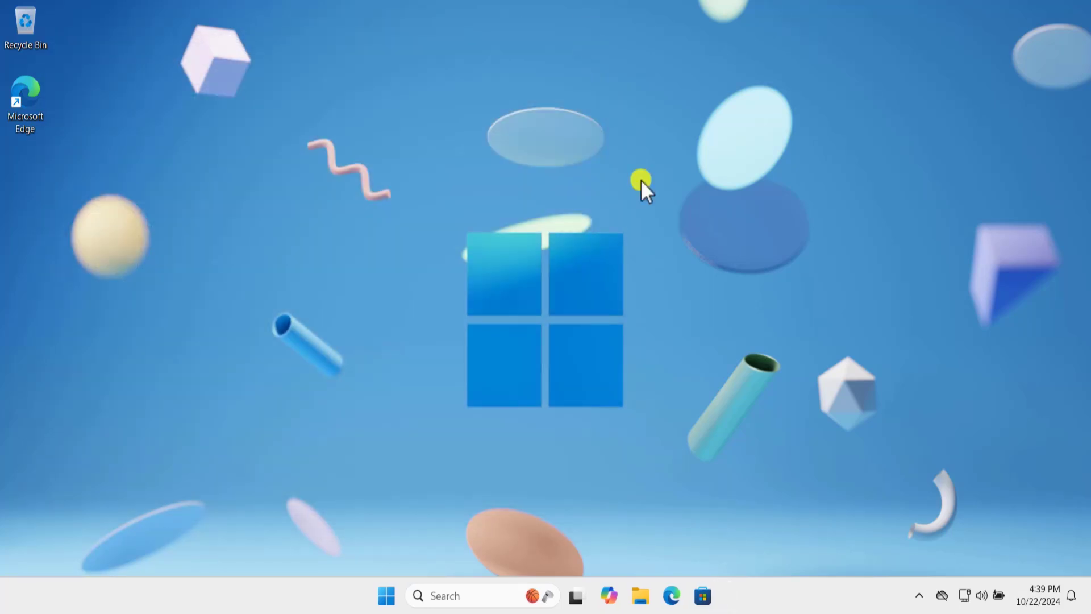